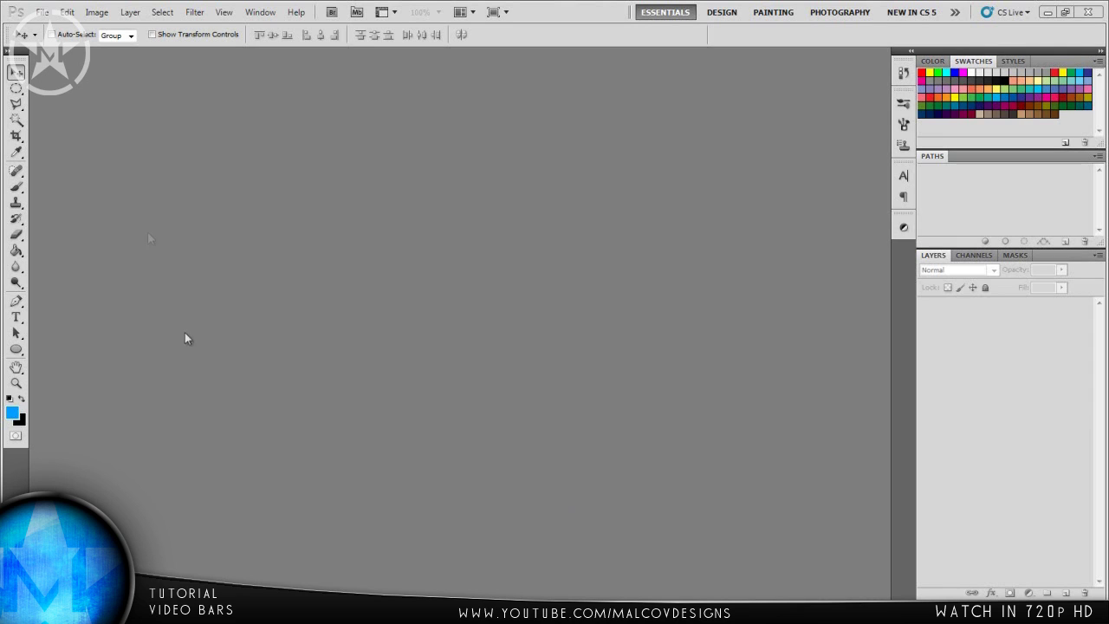
Create a new document from the 1280 px X 720 px preset with transparent background contents.
click(45, 12)
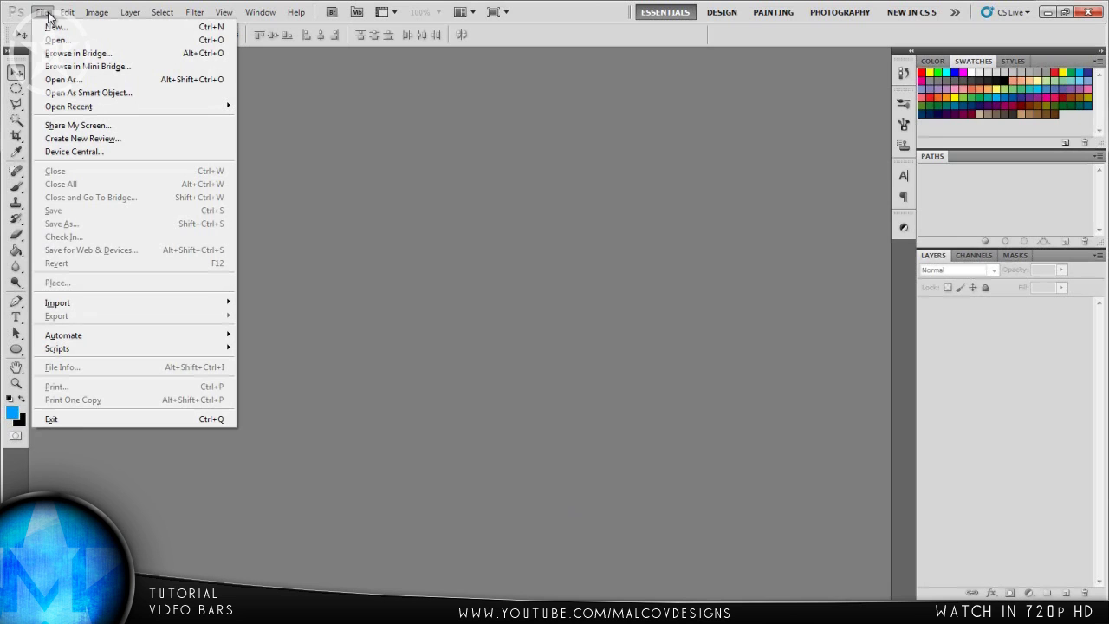
click(52, 27)
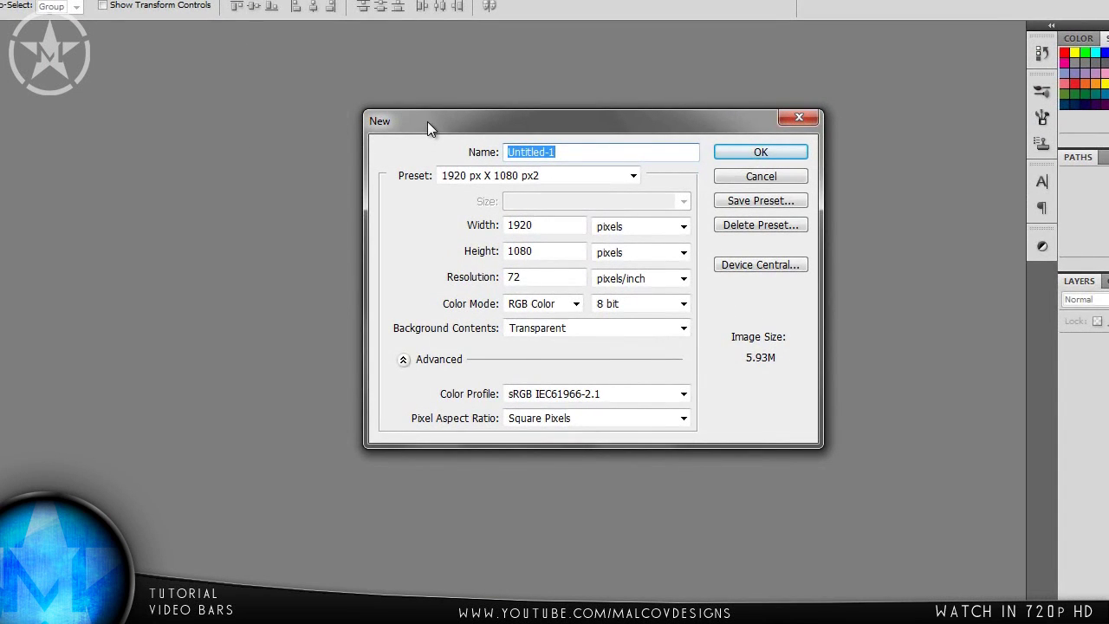
drag(428, 122, 388, 179)
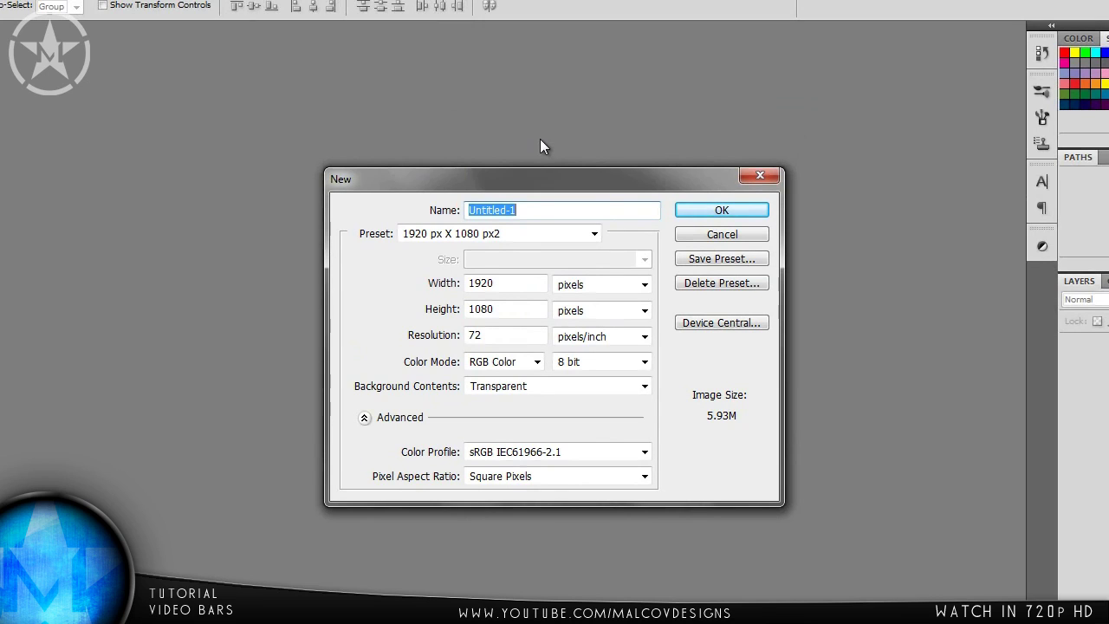
click(501, 308)
click(495, 281)
click(496, 280)
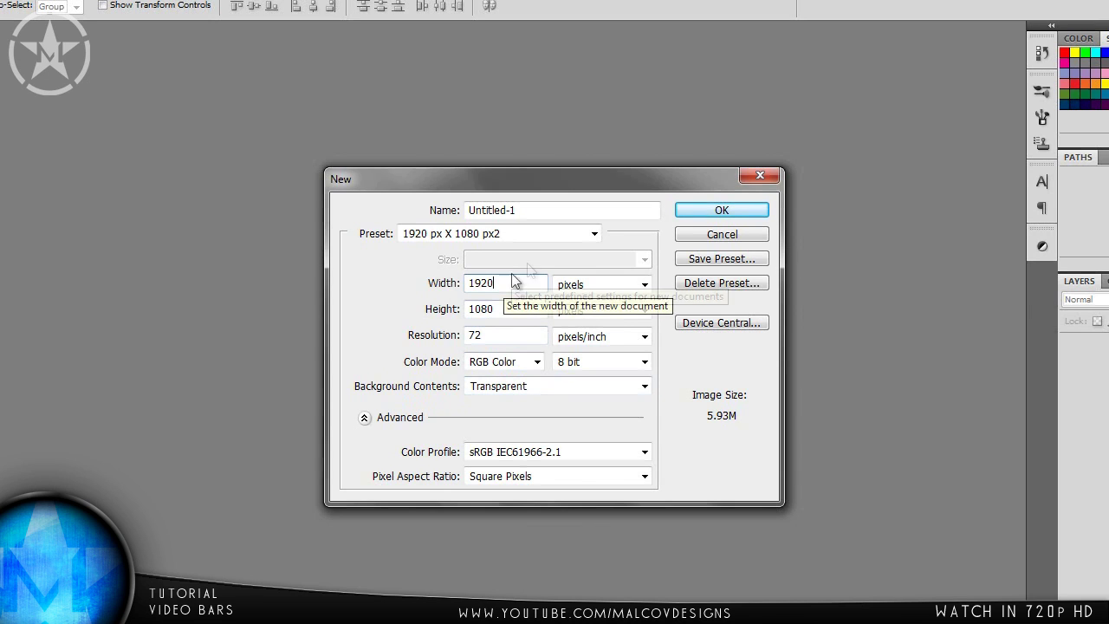
click(593, 234)
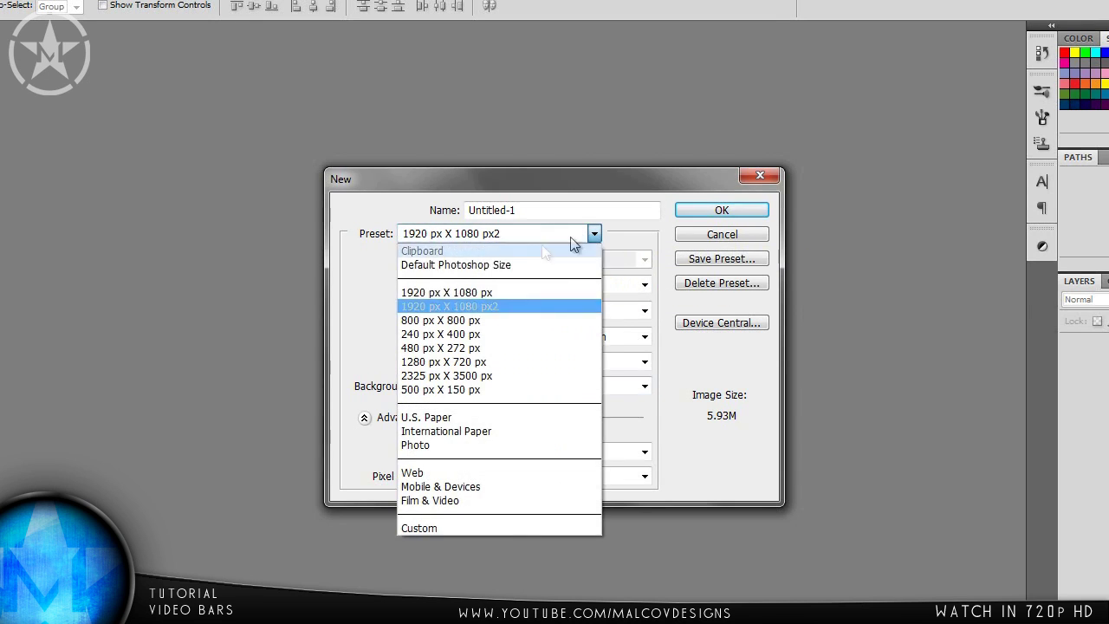
click(451, 361)
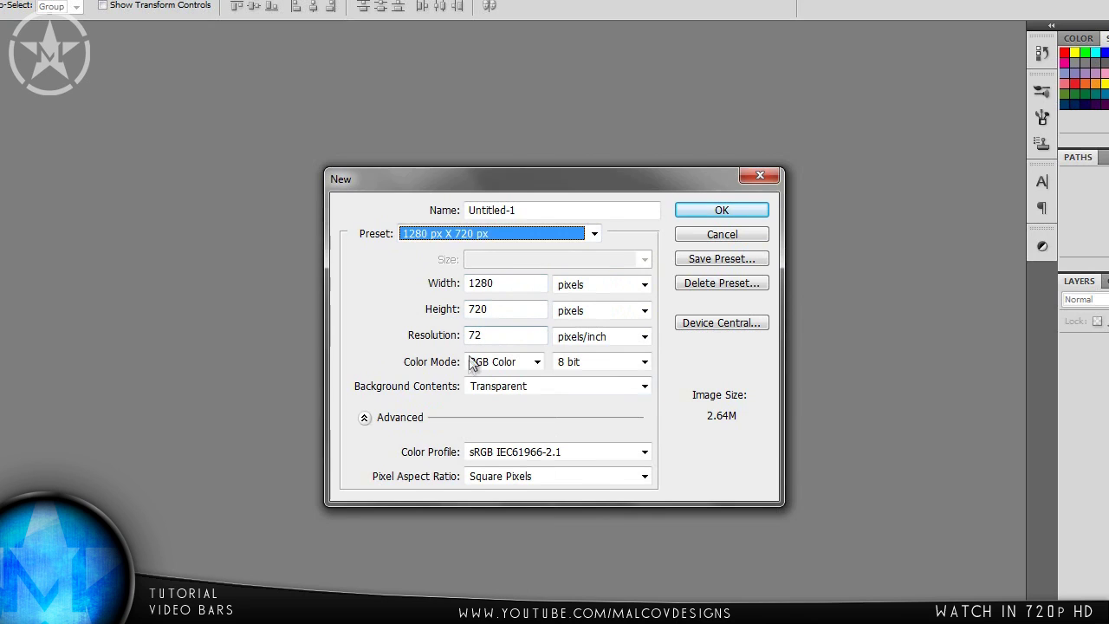
click(523, 390)
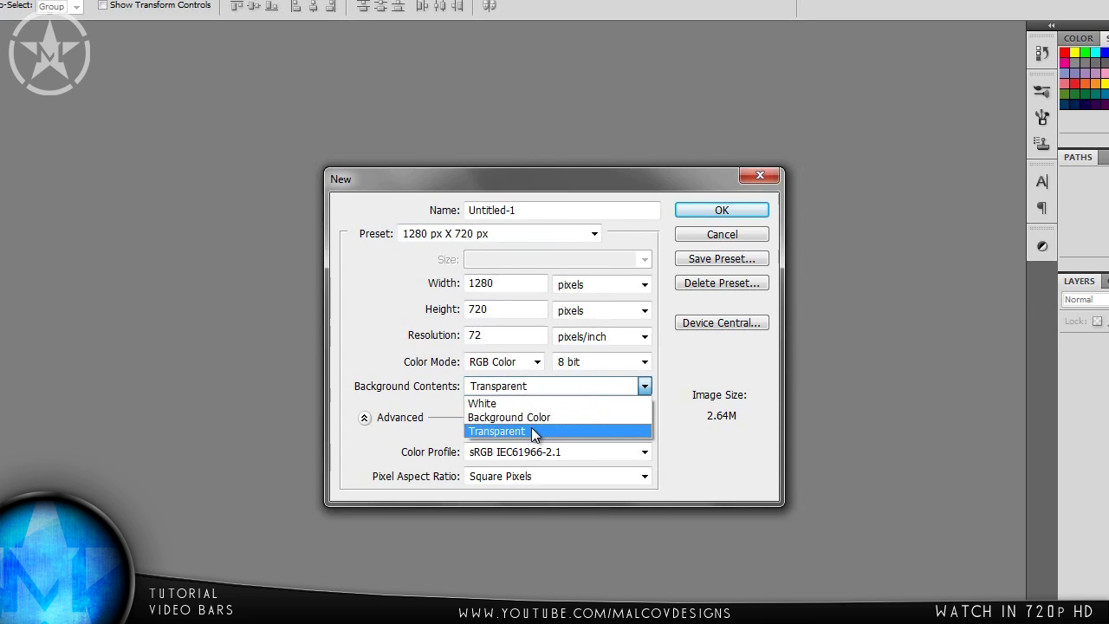
click(531, 430)
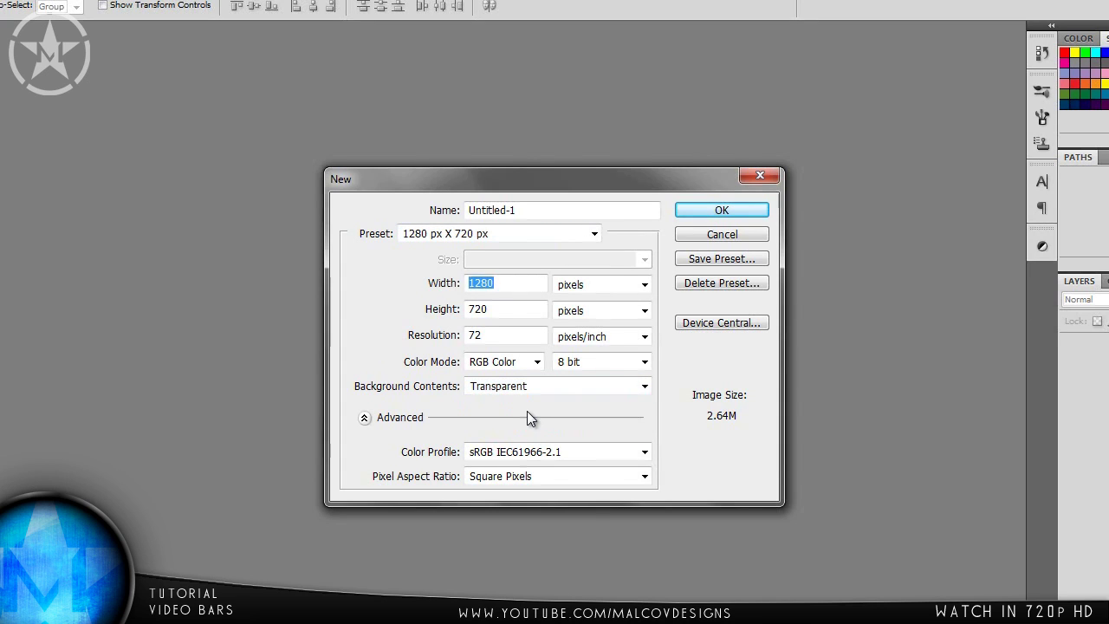
click(522, 283)
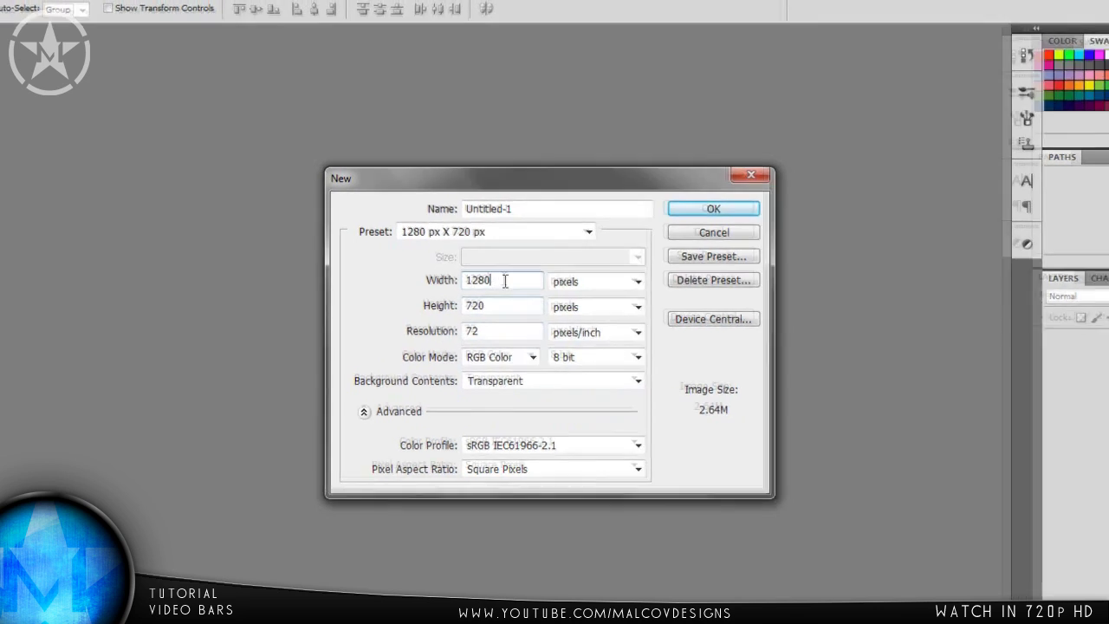
click(721, 209)
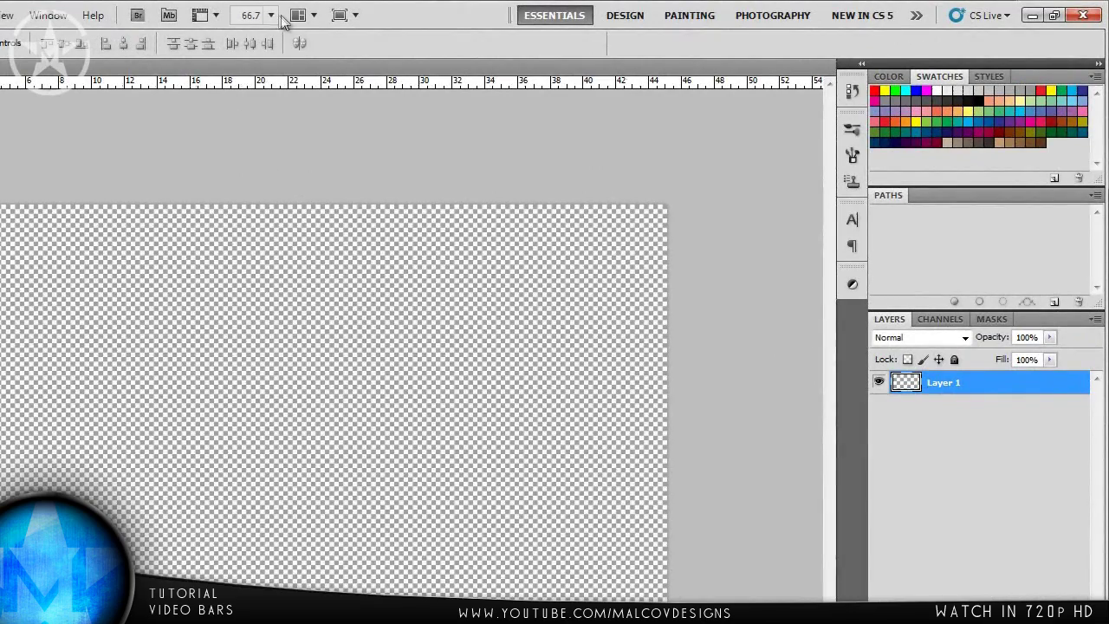
click(272, 15)
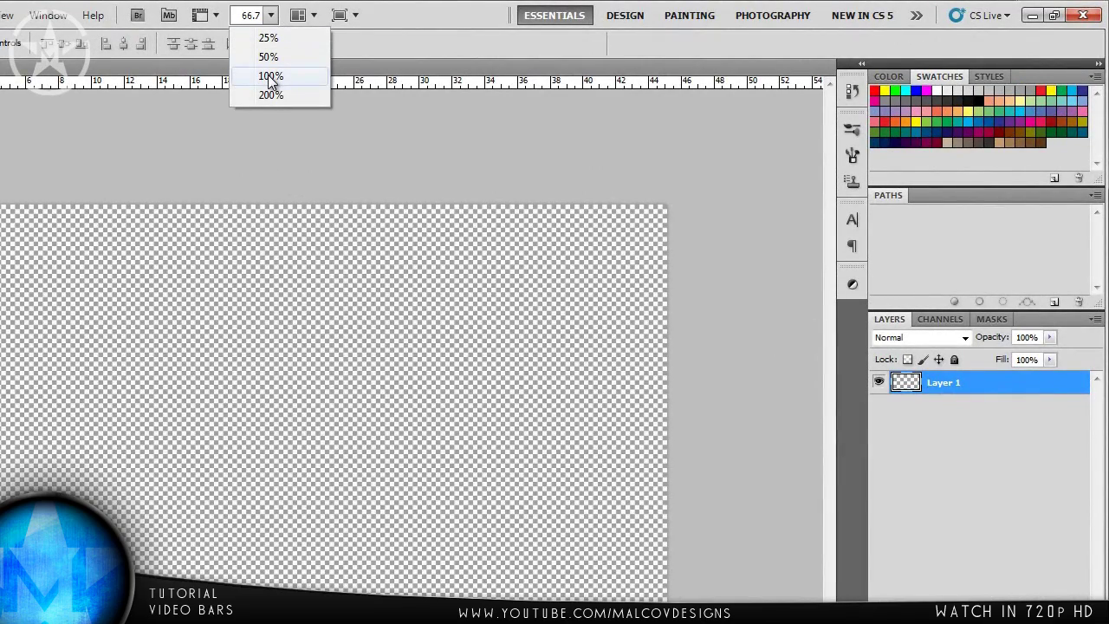
click(271, 76)
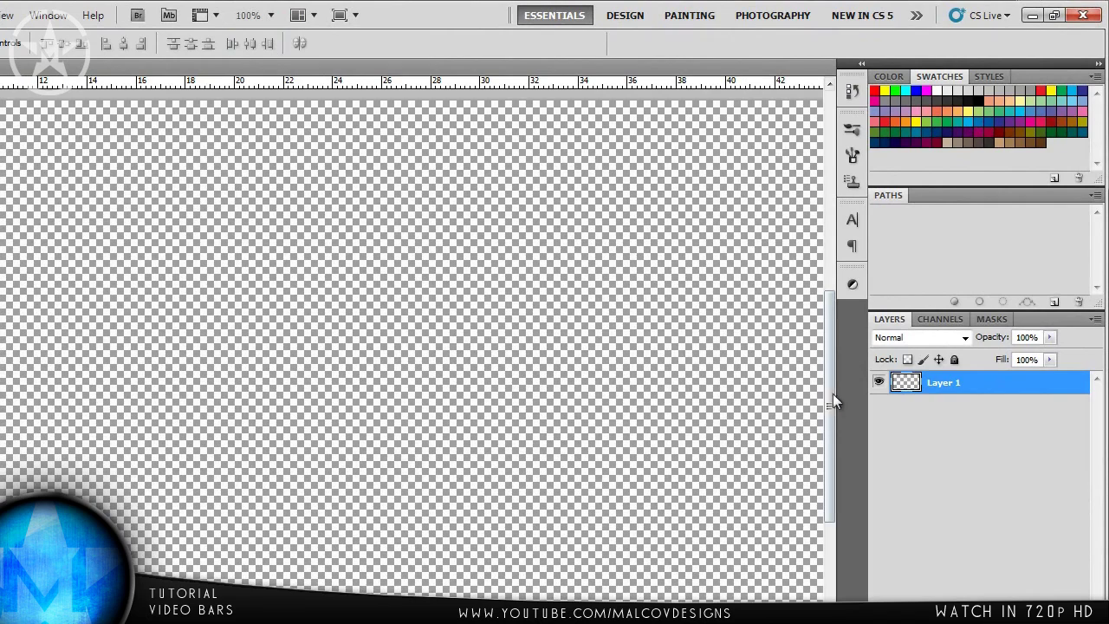
scroll(830, 413, down, 2)
click(271, 15)
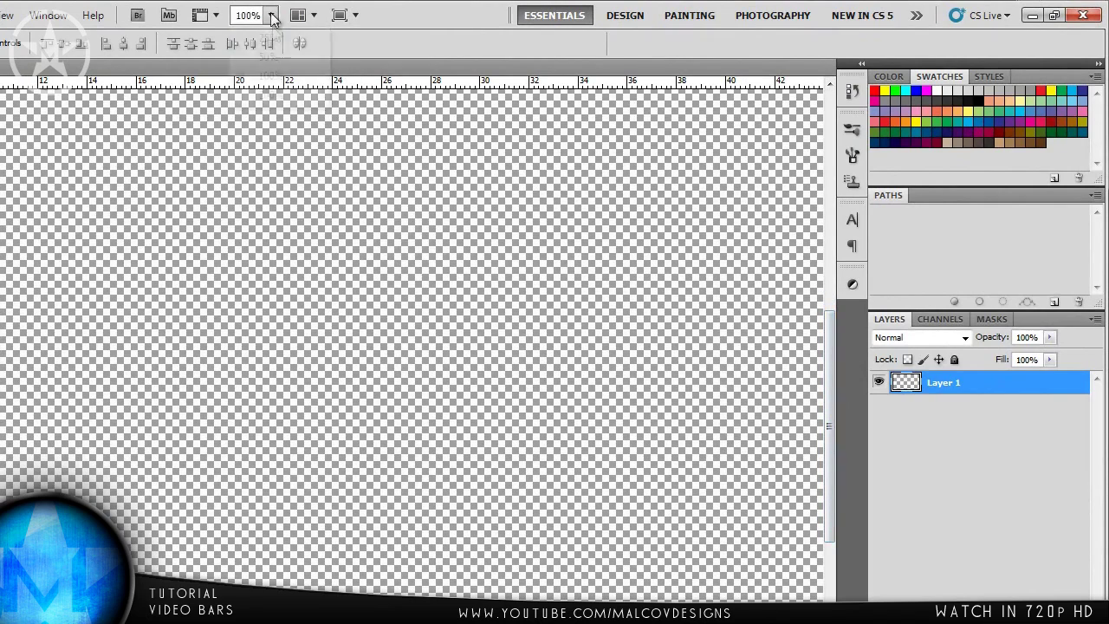
click(274, 57)
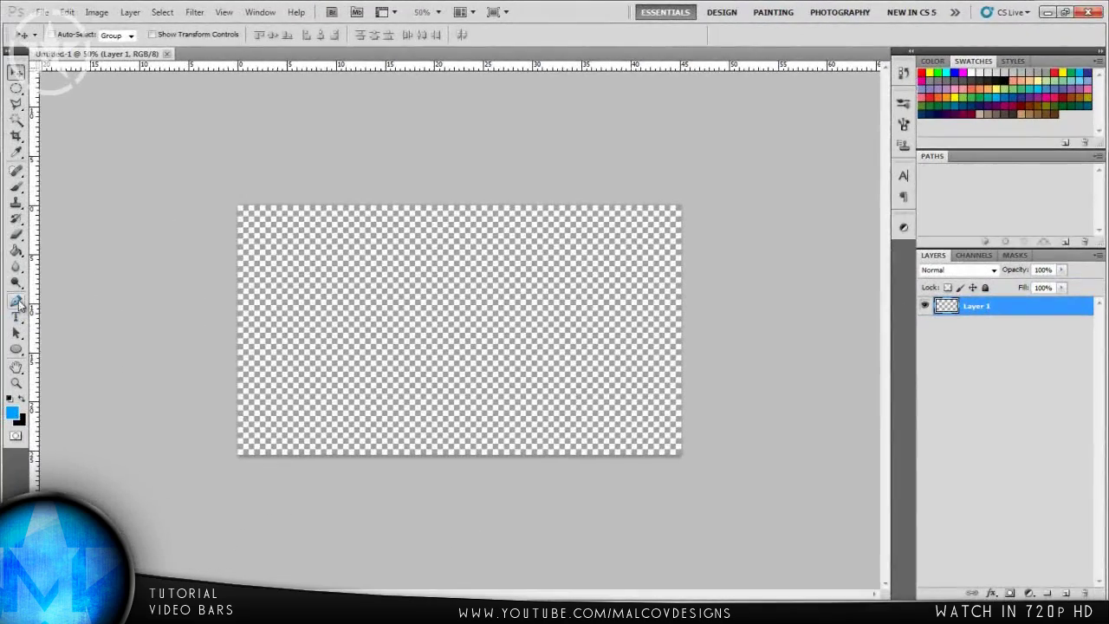
Start a Pen tool path with an anchor point just outside the canvas's left edge, slightly above its lower corner.
right_click(18, 302)
click(39, 296)
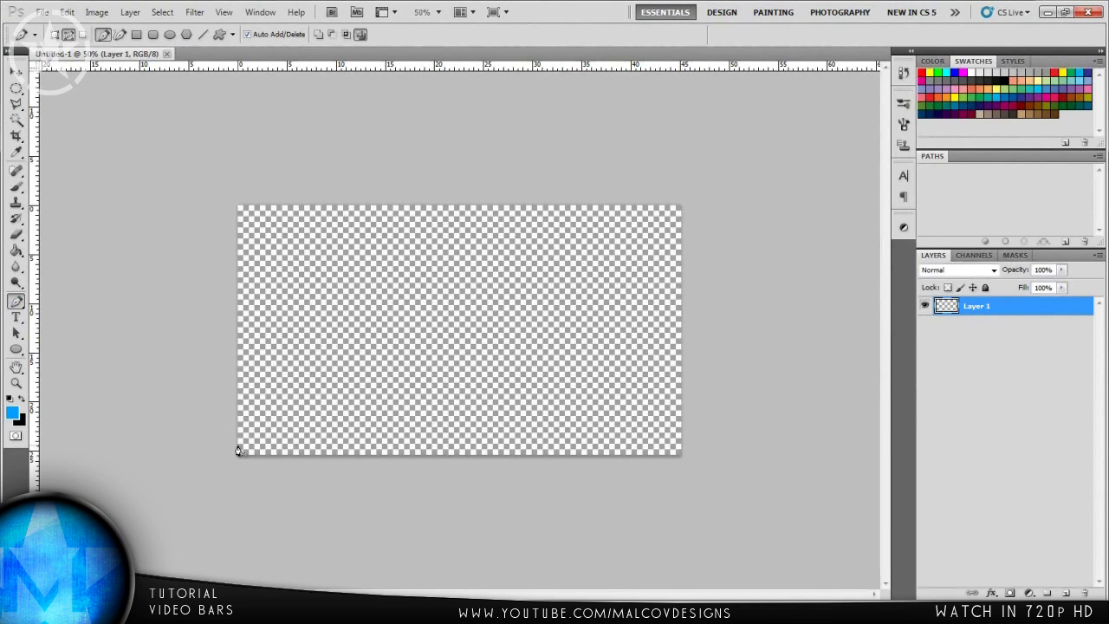
click(439, 13)
click(438, 61)
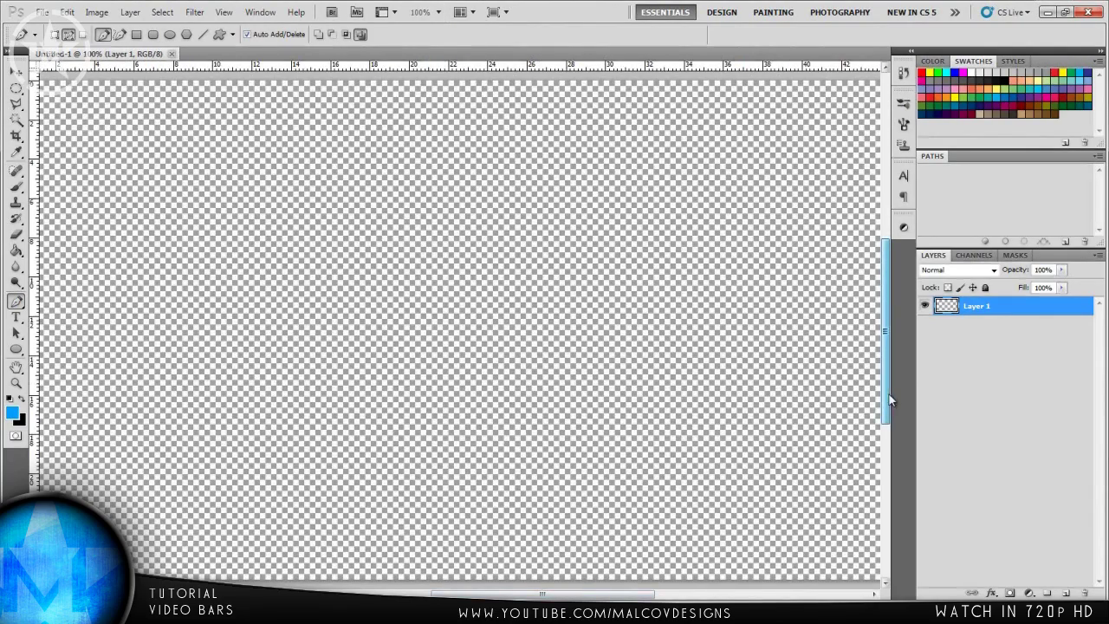
drag(884, 384, 885, 401)
drag(622, 595, 568, 596)
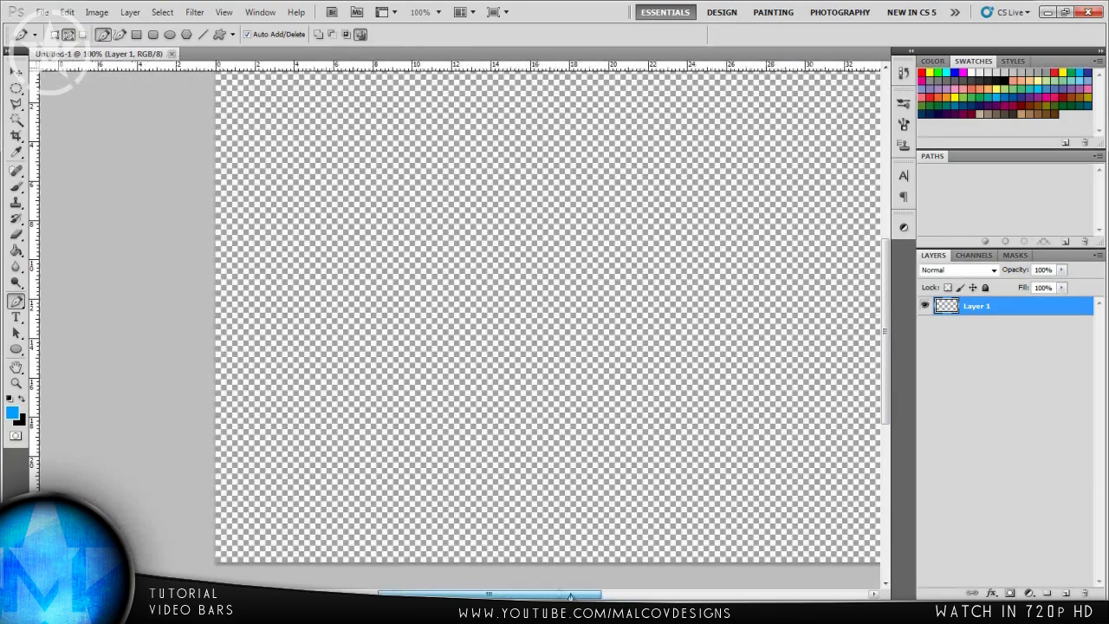
click(187, 537)
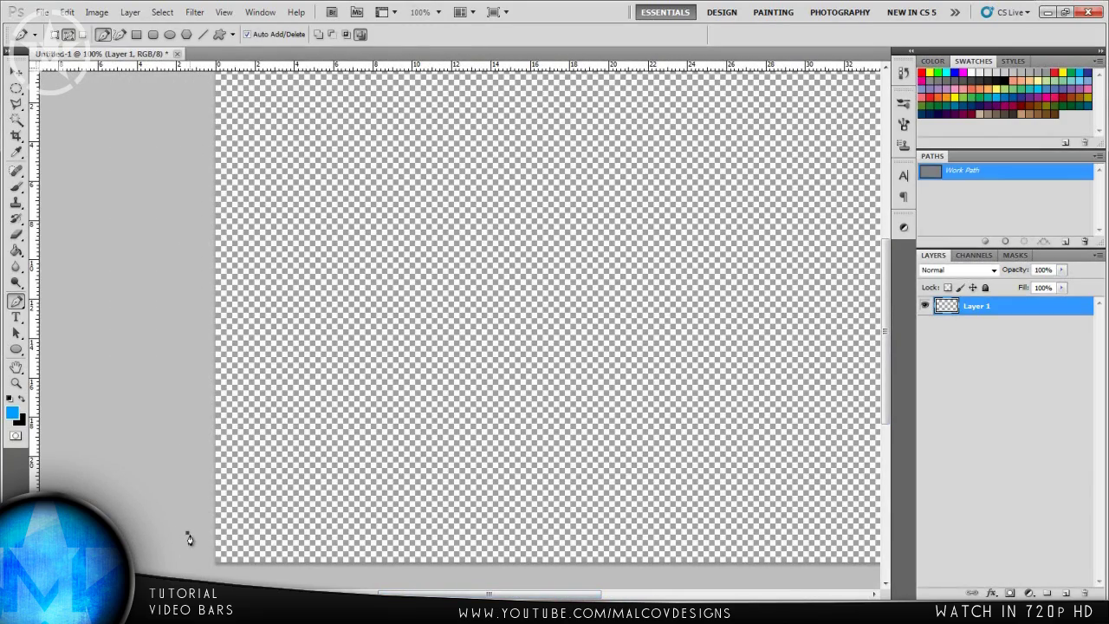
Run the path straight across the canvas to beyond its right edge, loop it around below the canvas and close it at the first anchor.
click(444, 17)
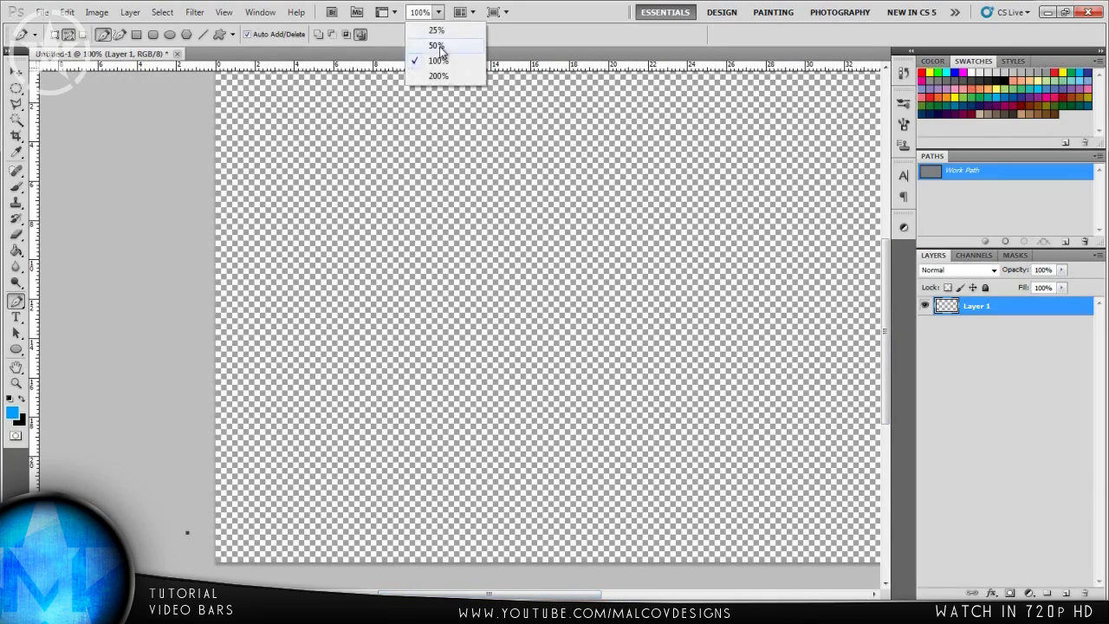
click(429, 45)
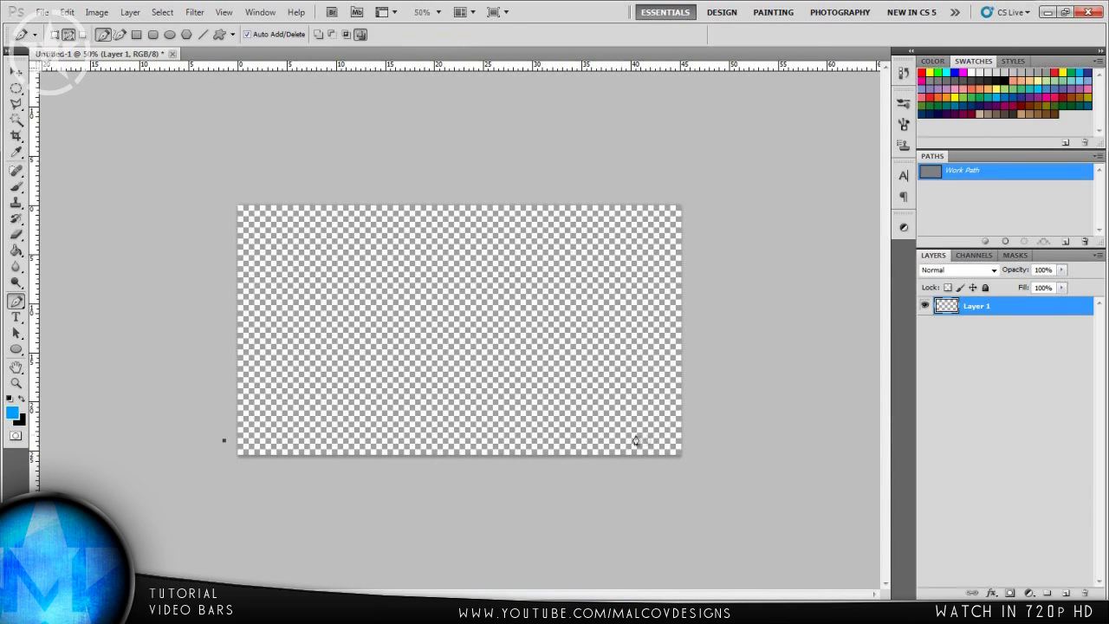
click(703, 440)
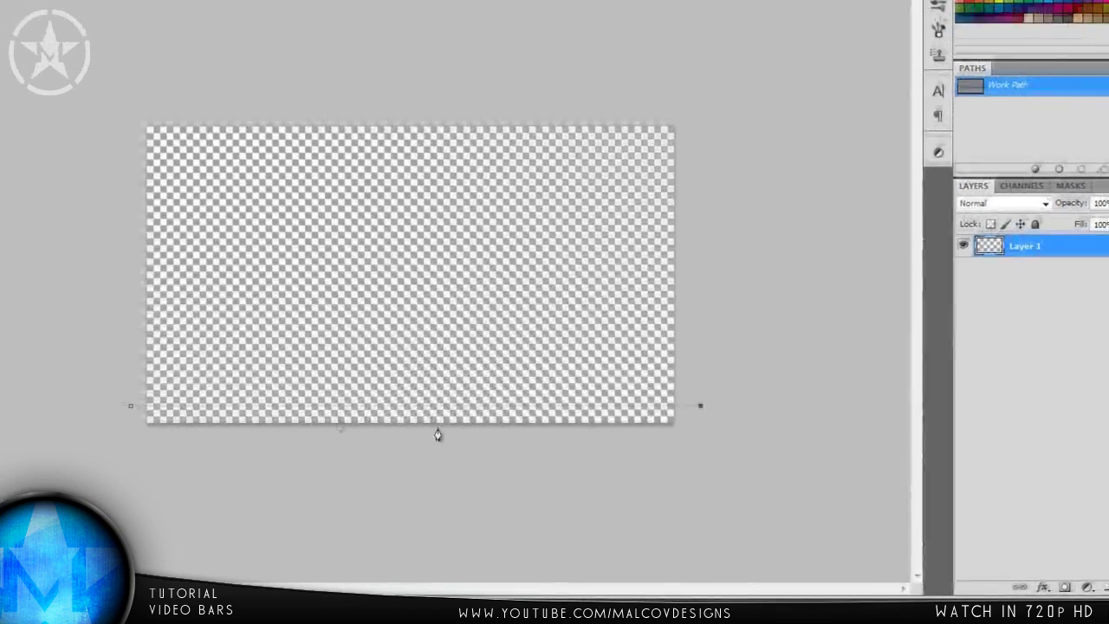
click(707, 490)
click(405, 505)
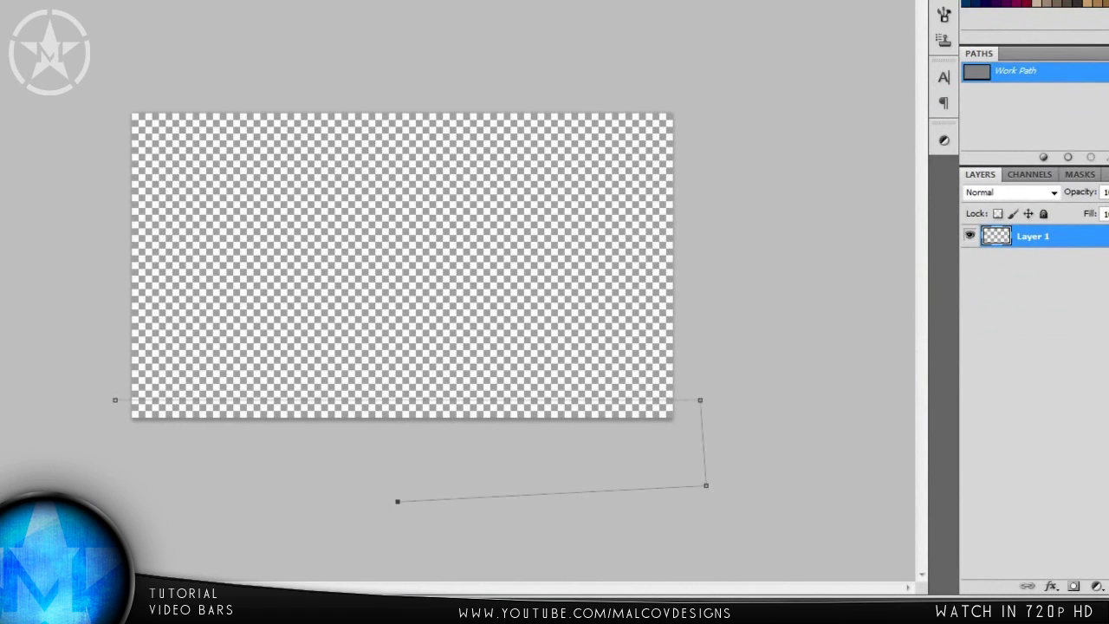
click(54, 500)
click(55, 432)
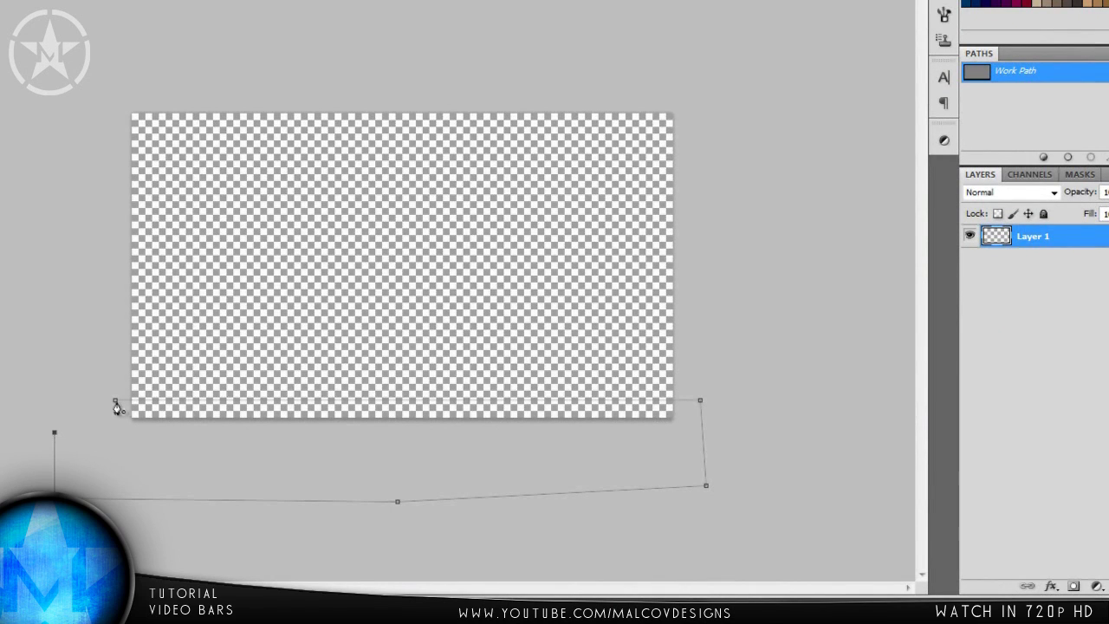
click(116, 399)
Fill the closed path with black at 100% opacity in Normal mode and deselect the work path.
right_click(151, 408)
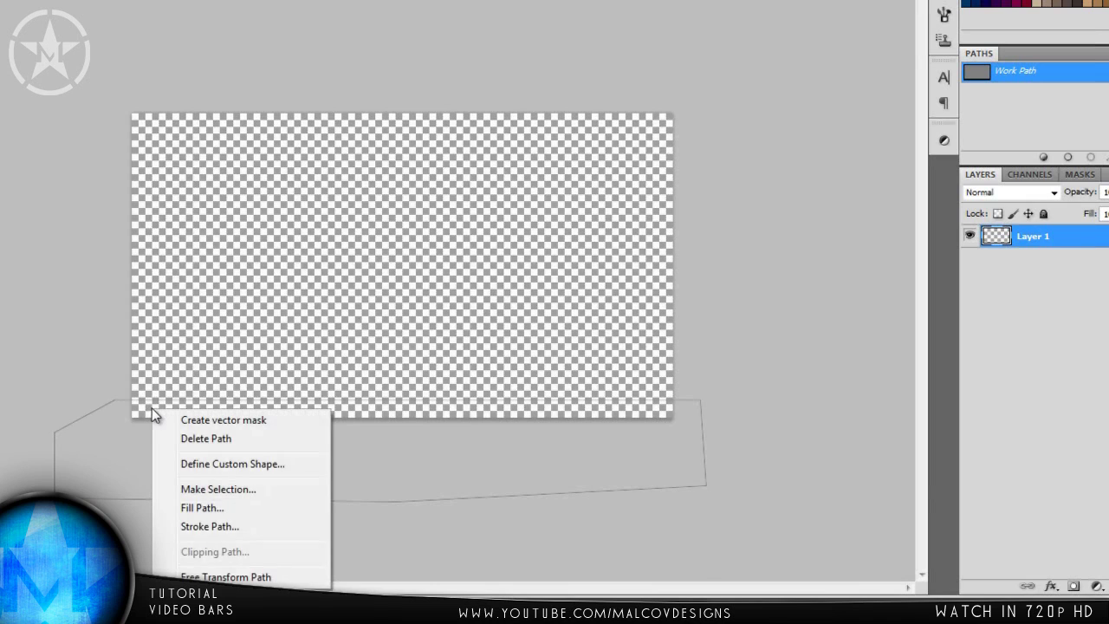
click(201, 507)
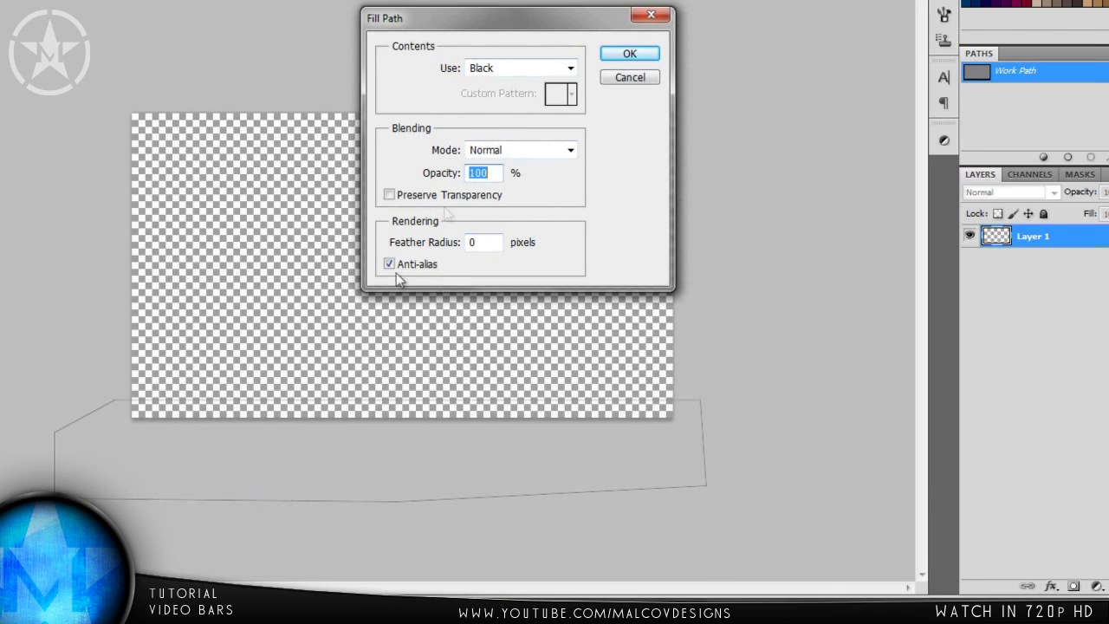
click(609, 58)
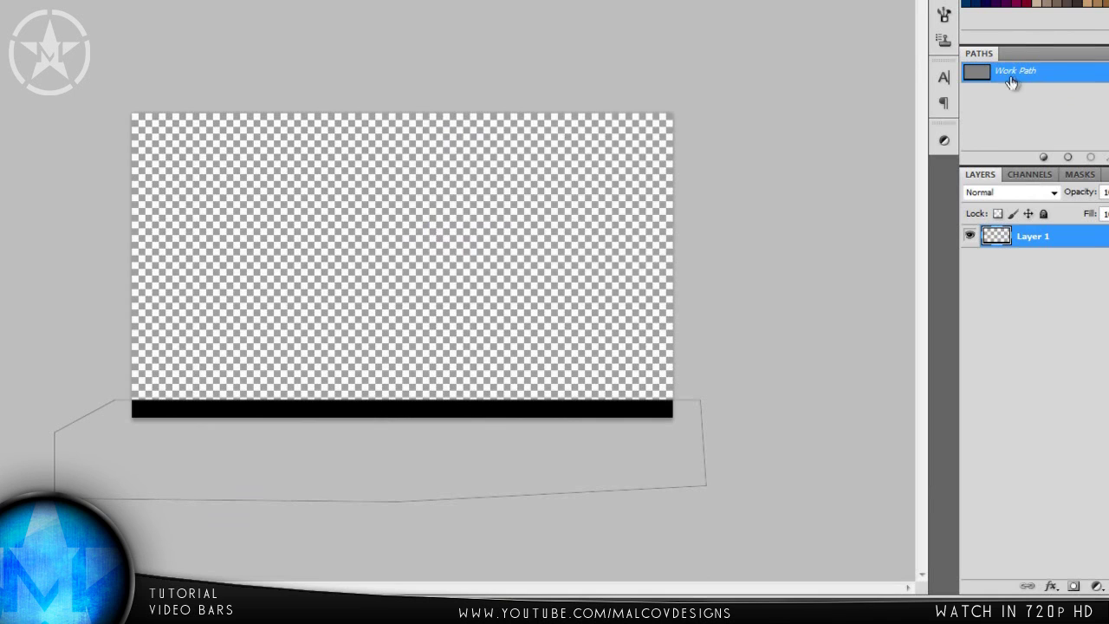
click(1018, 111)
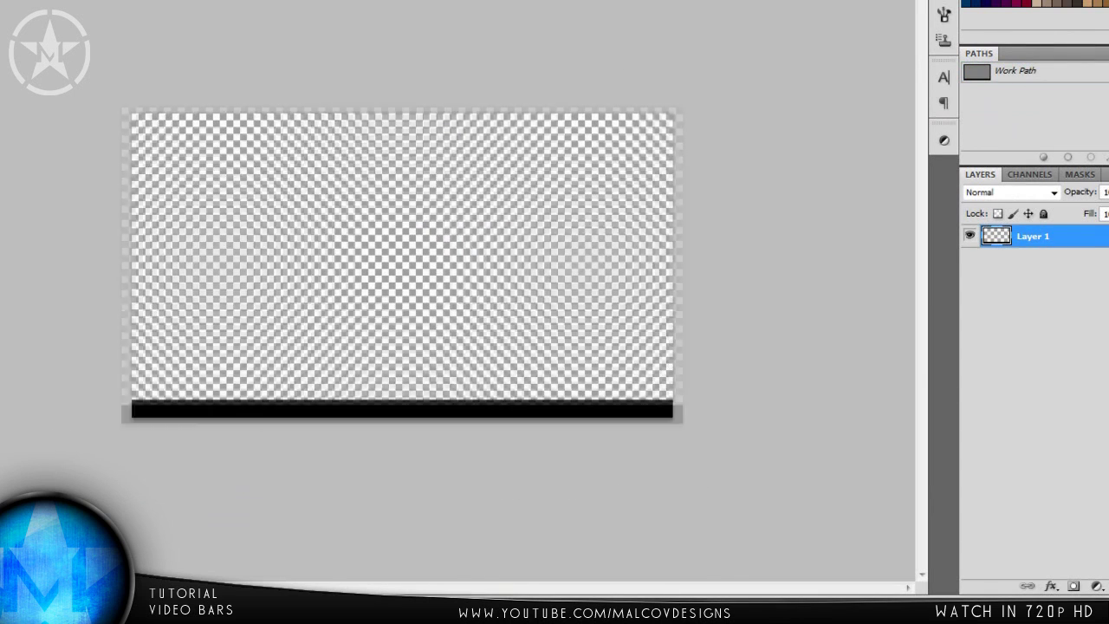
Nudge the black bar down by about 8 pixels with the Move tool to make it thinner.
key(ctrl+plus)
key(ctrl+plus)
drag(593, 596, 557, 596)
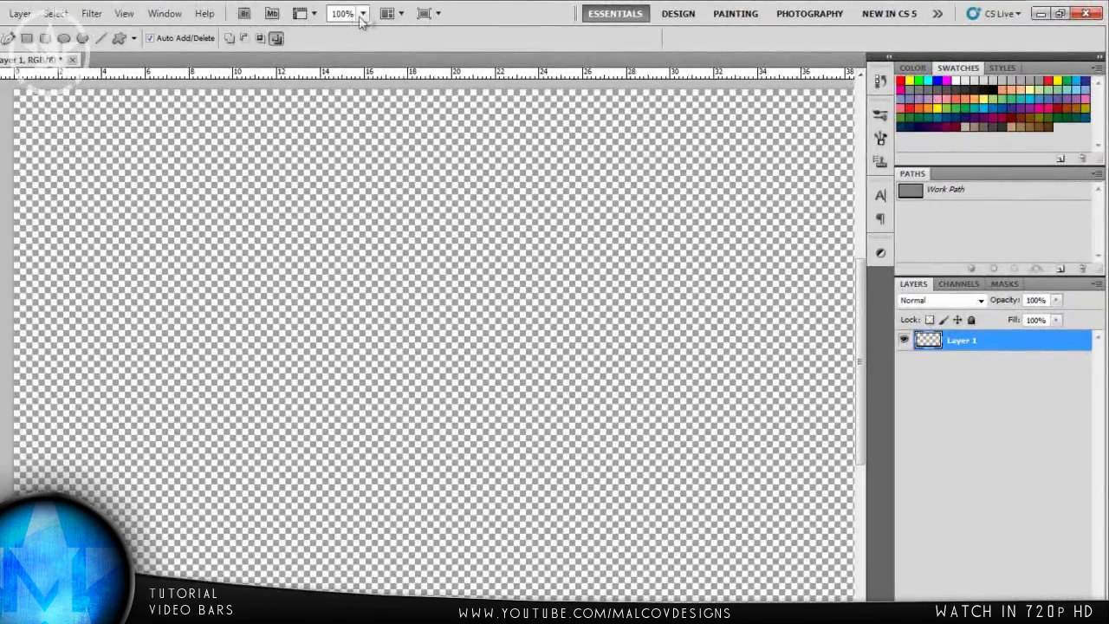
click(362, 13)
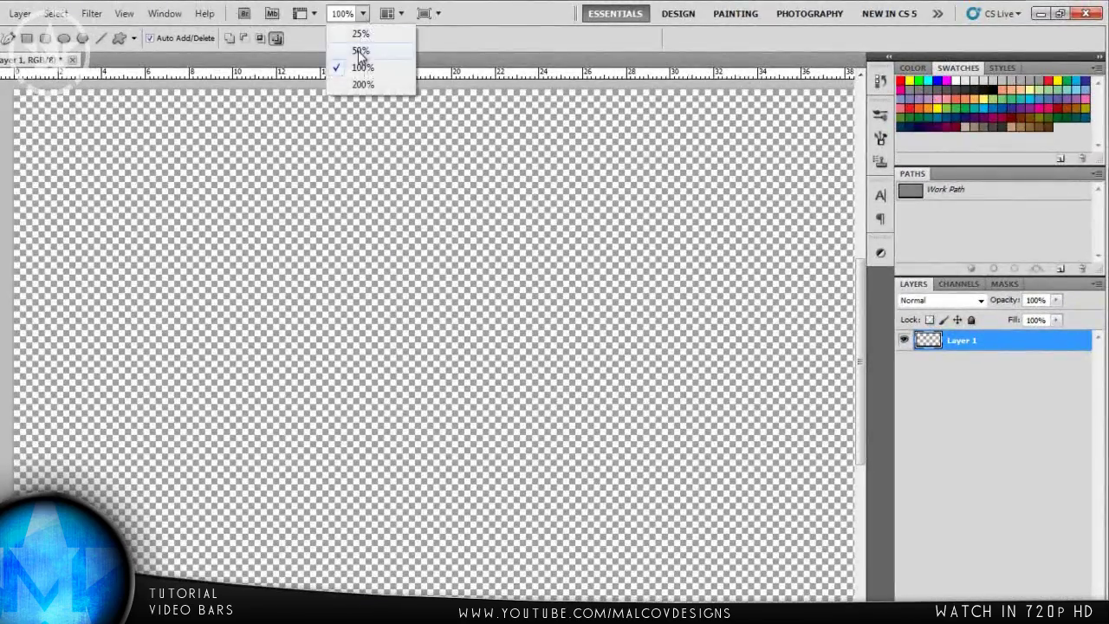
click(360, 52)
key(v)
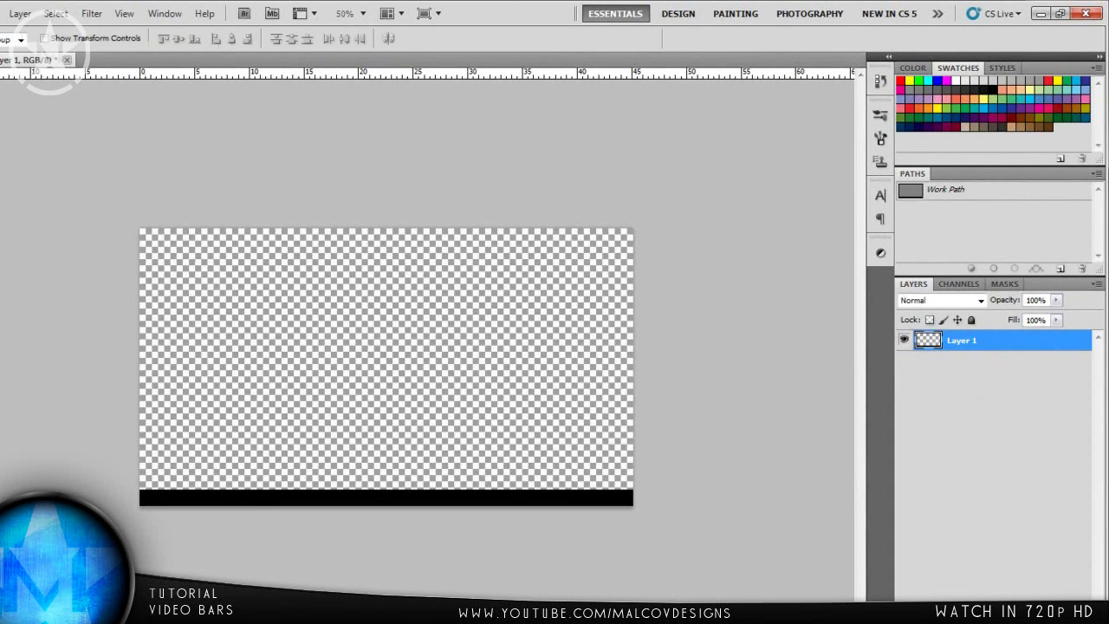
key(Down)
key(Down)
key(Down)
key(Down)
key(Down)
key(Down)
key(Down)
key(Down)
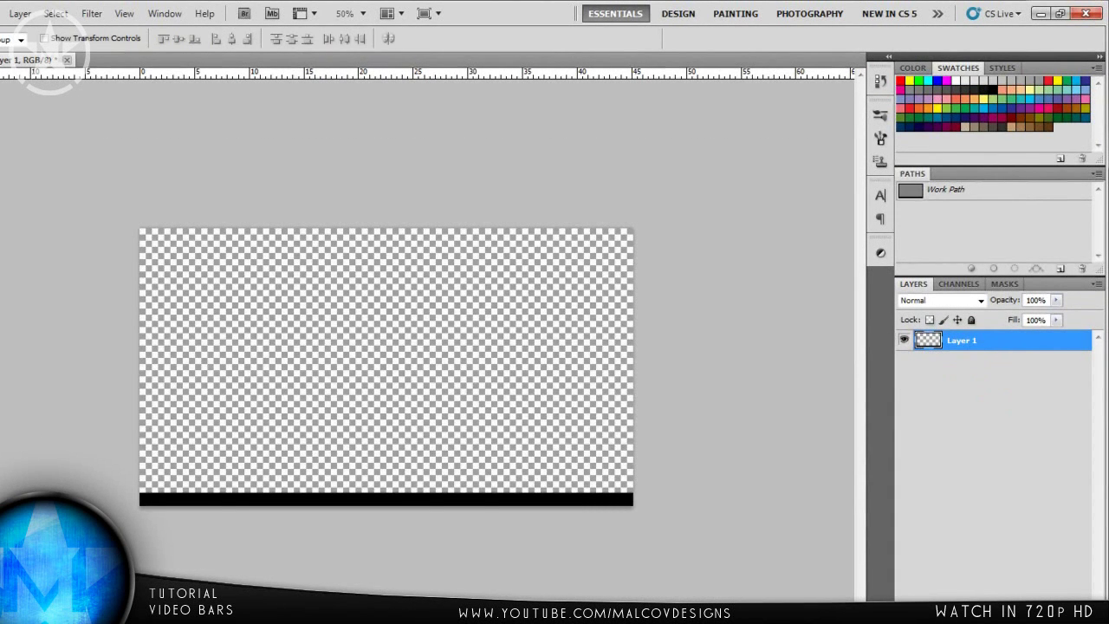
click(362, 13)
click(363, 66)
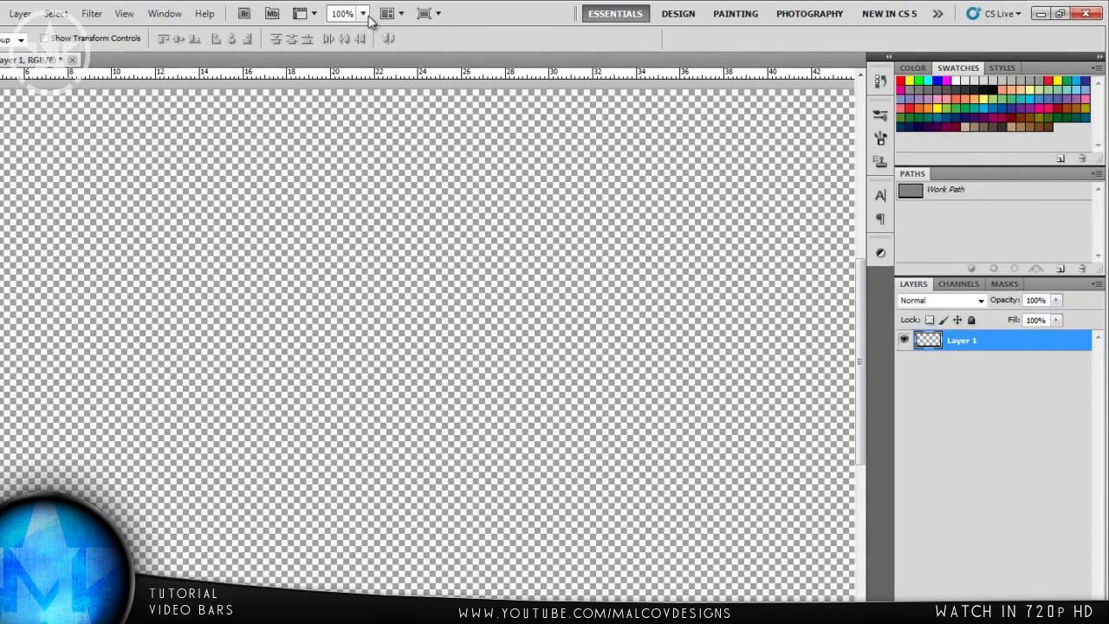
click(362, 13)
click(369, 50)
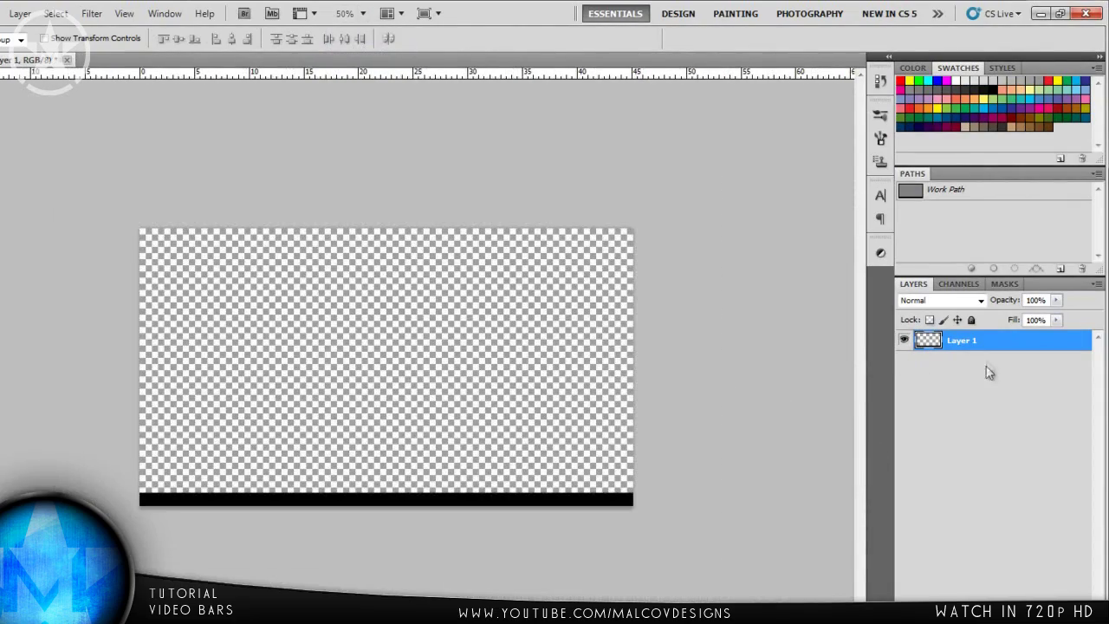
Add a Gradient Overlay to the black bar's layer using the Black 2 - 3D preset with its end stop changed to dark neutral grey.
double_click(1026, 342)
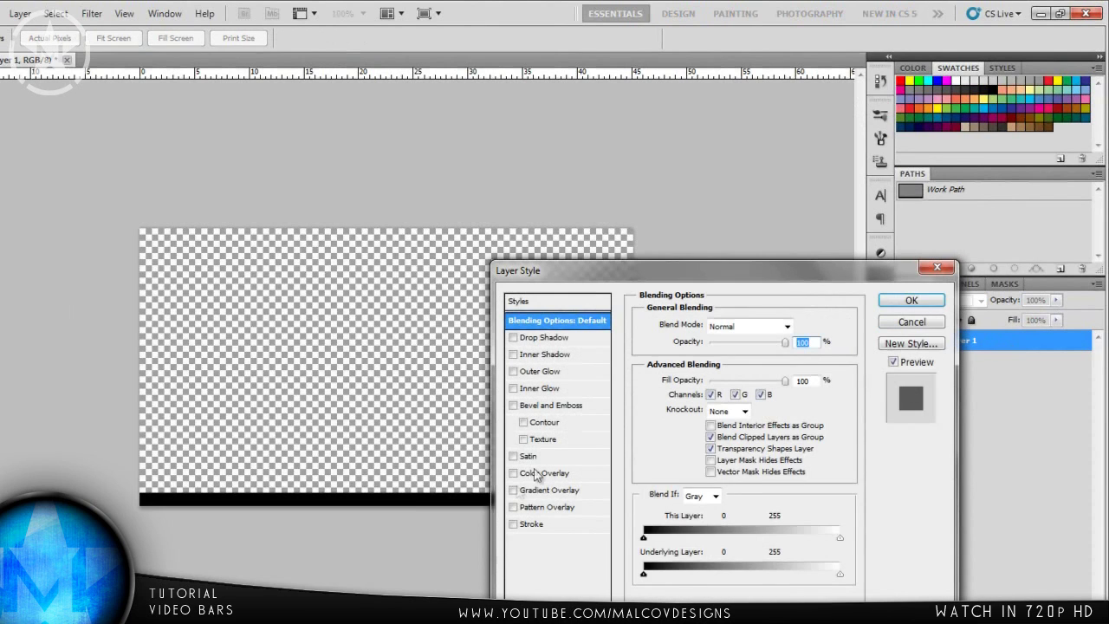
click(543, 492)
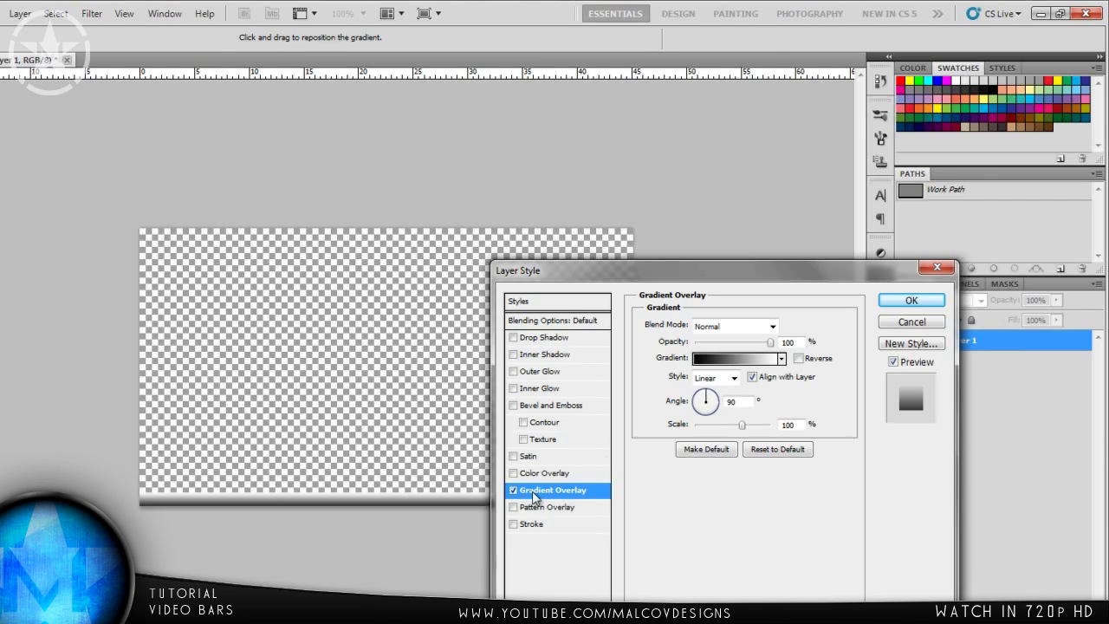
click(736, 358)
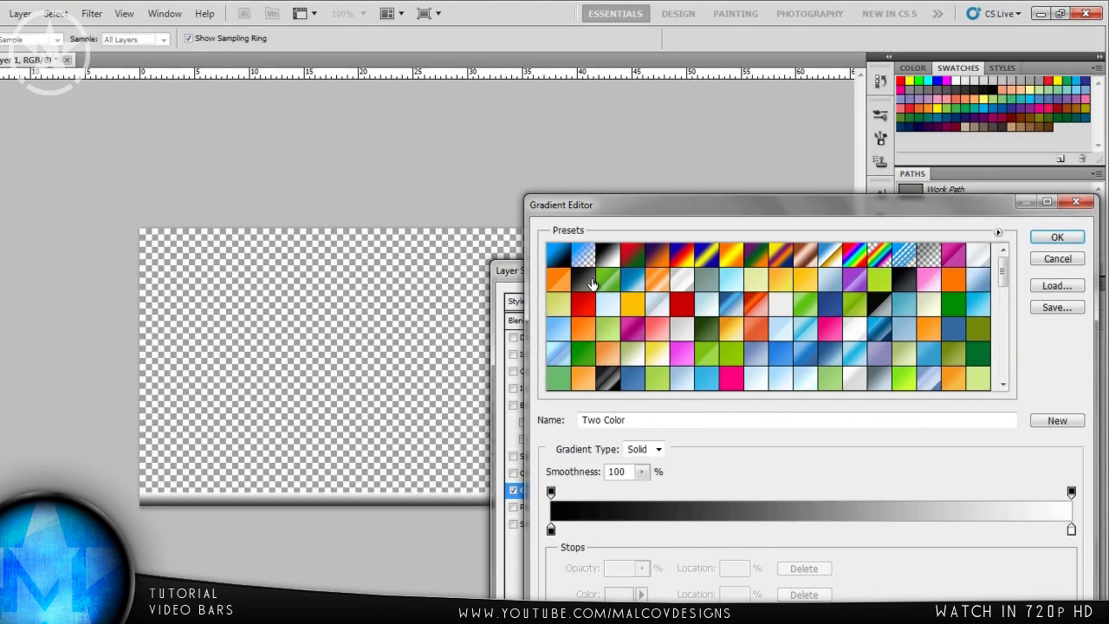
click(905, 279)
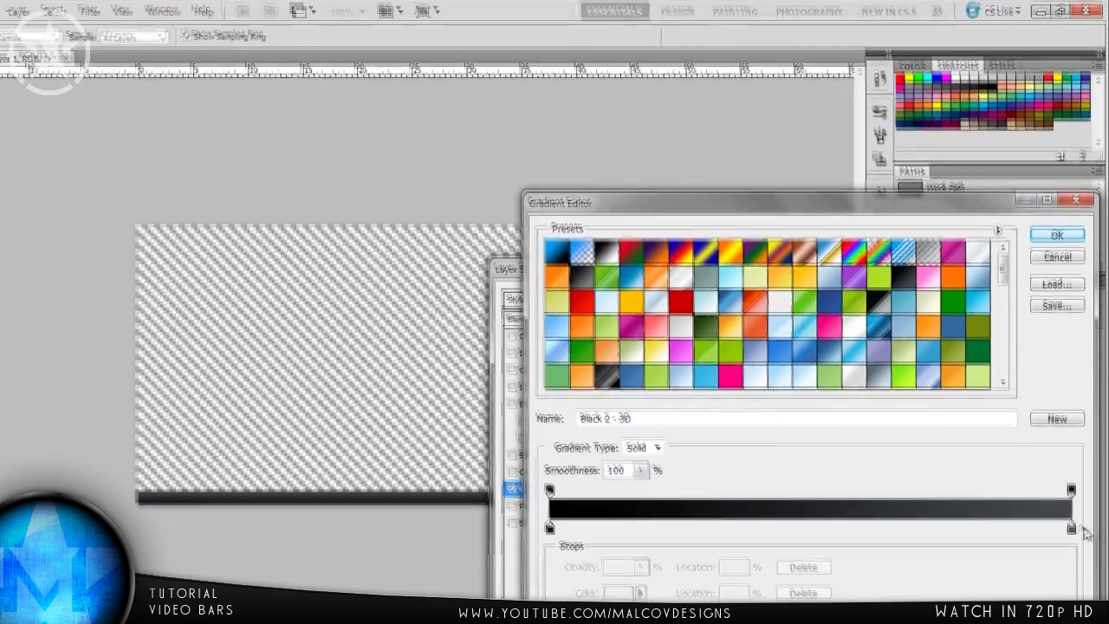
double_click(1071, 529)
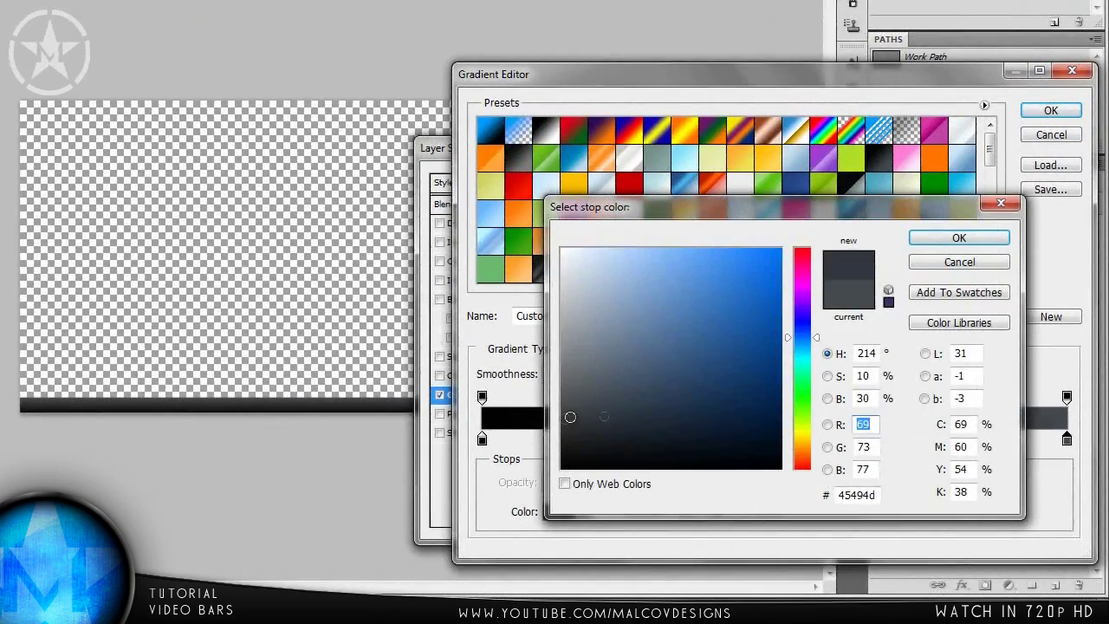
mouse_move(570, 416)
mouse_down()
mouse_move(554, 422)
mouse_move(564, 428)
mouse_up()
click(917, 242)
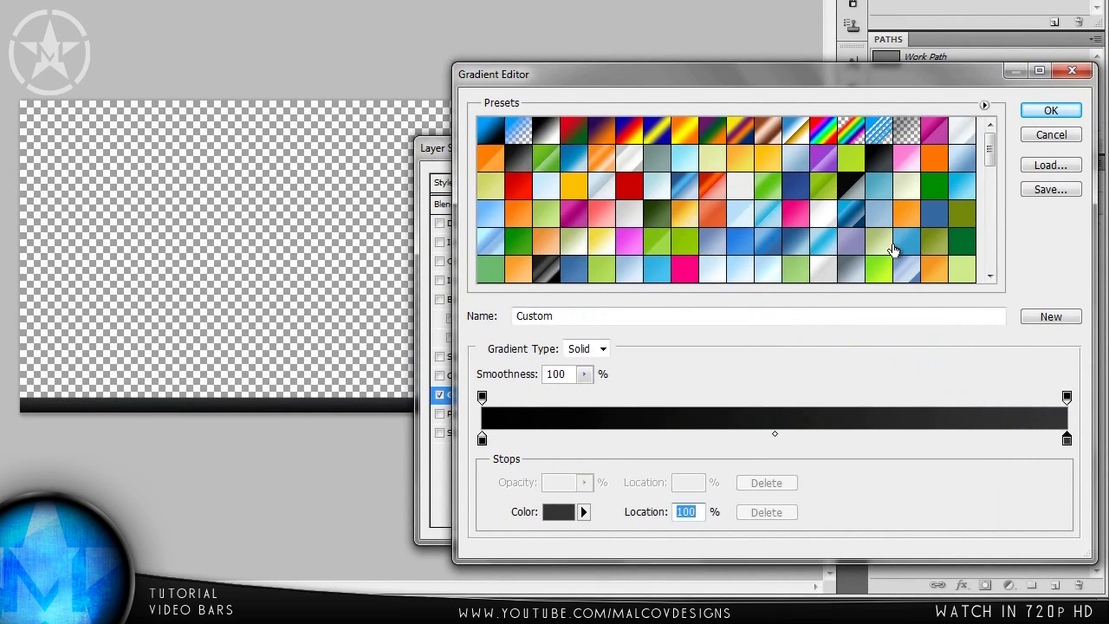
click(1043, 113)
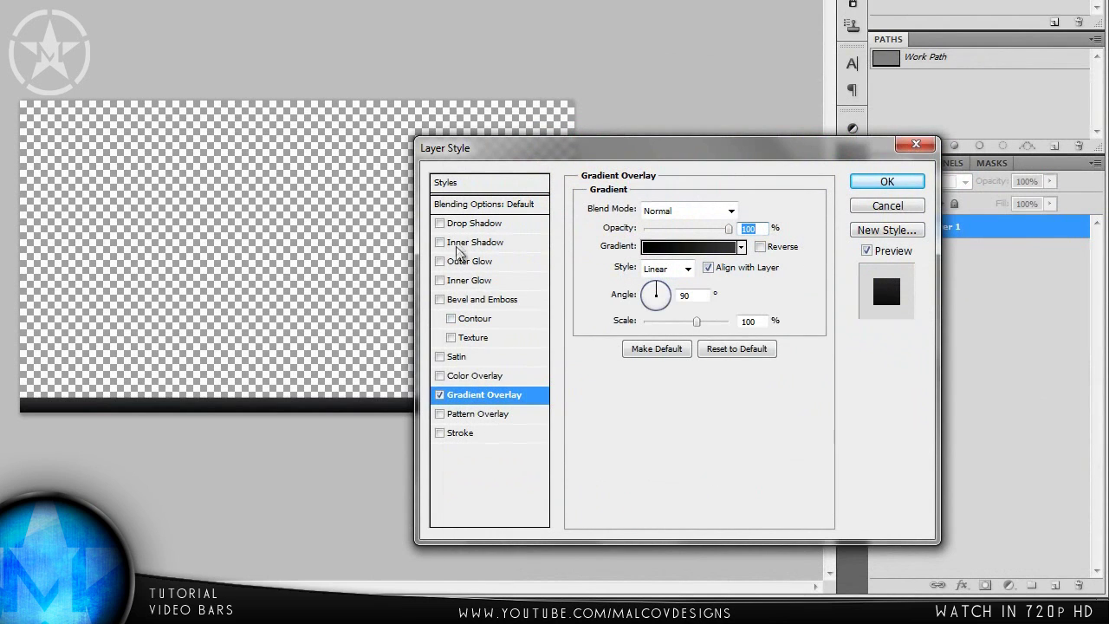
Add a Drop Shadow to the bar with 76% opacity and a size of 29 px.
click(440, 223)
click(458, 224)
drag(708, 235, 711, 234)
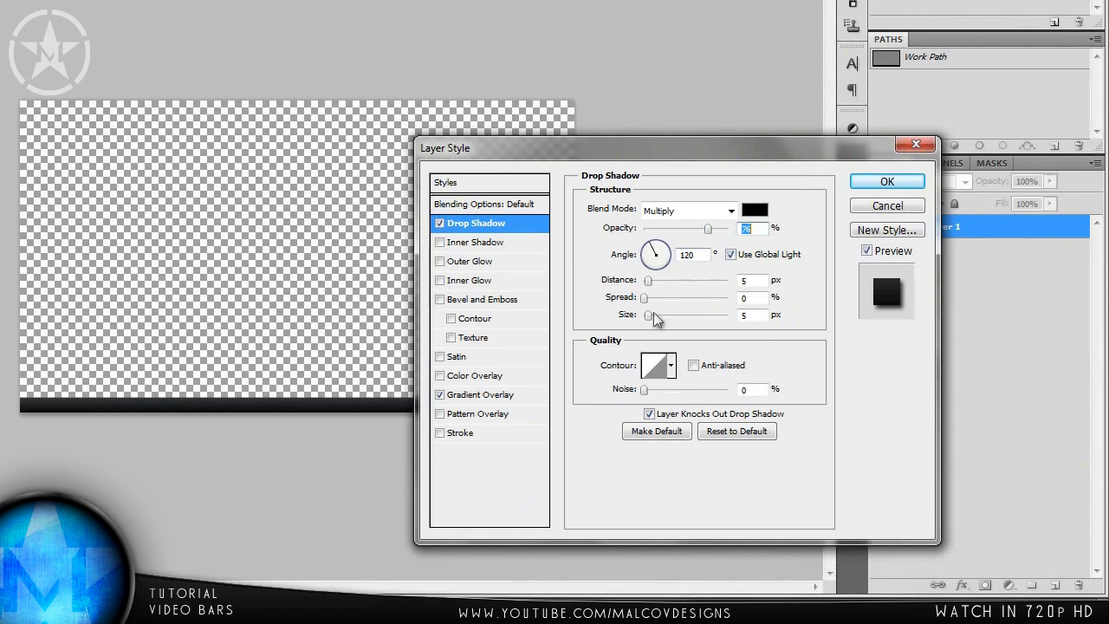
drag(651, 320, 658, 325)
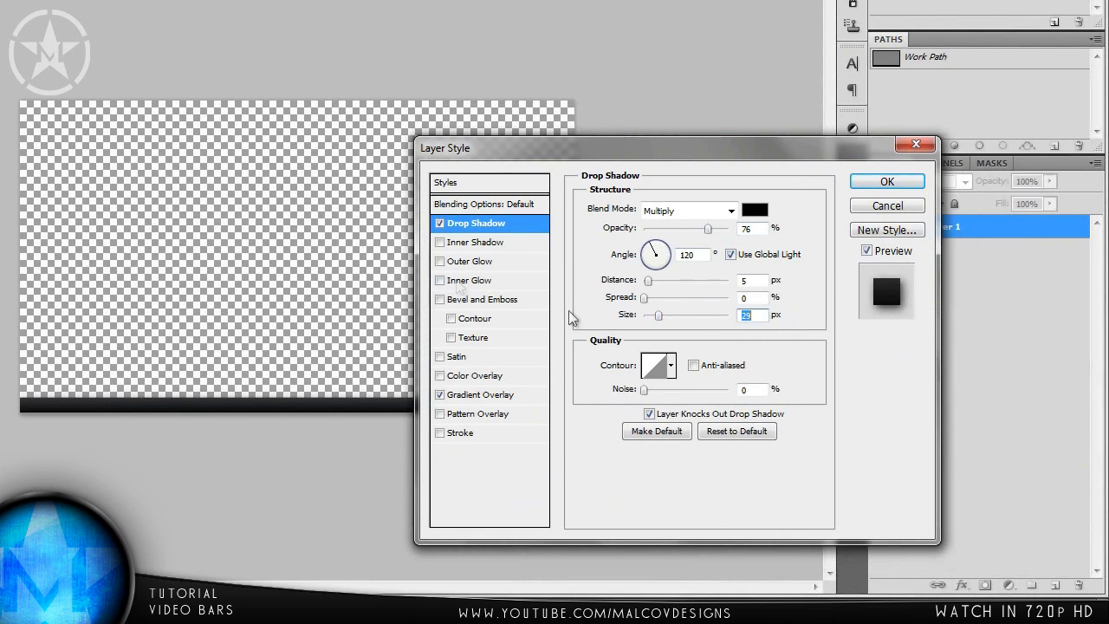
click(440, 299)
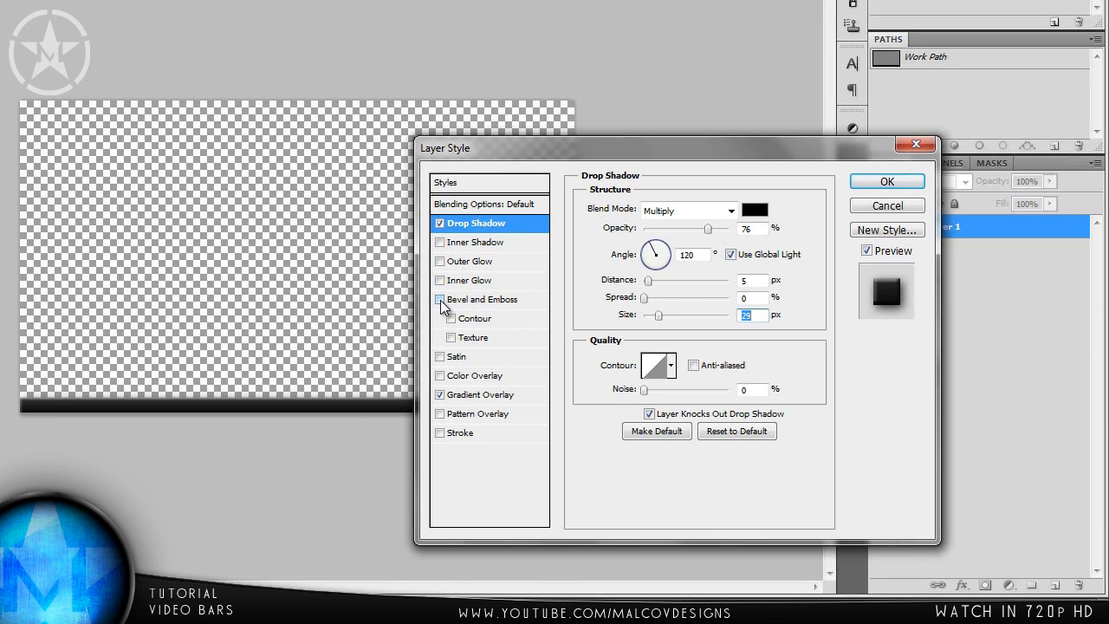
click(439, 299)
Add a 1 px outside Stroke to the bar and set its fill type to Gradient.
click(439, 433)
click(459, 435)
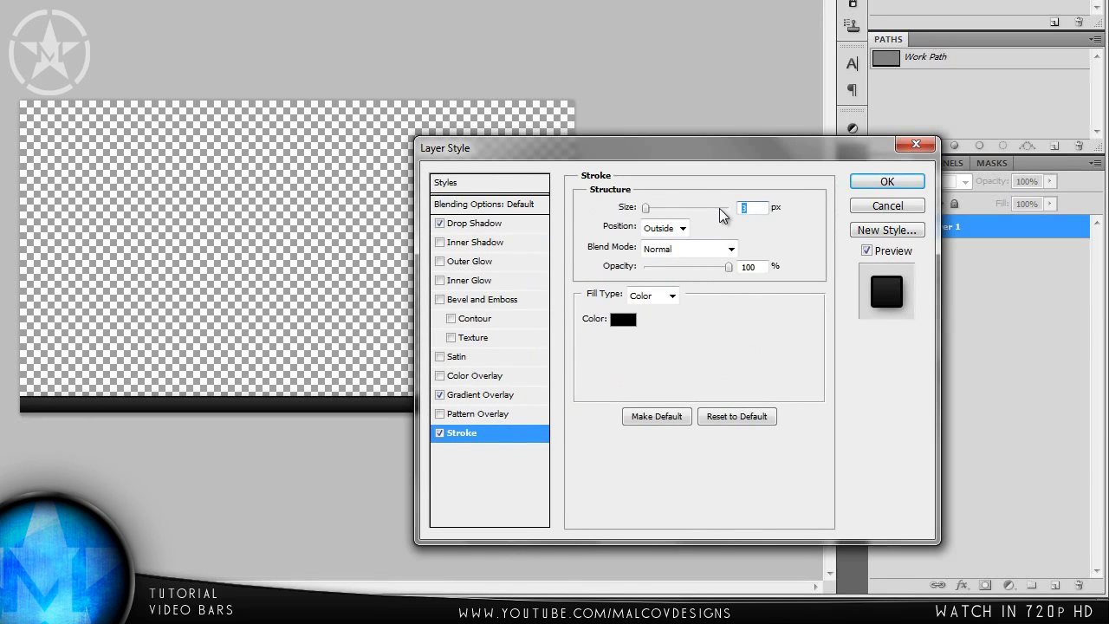
text(1)
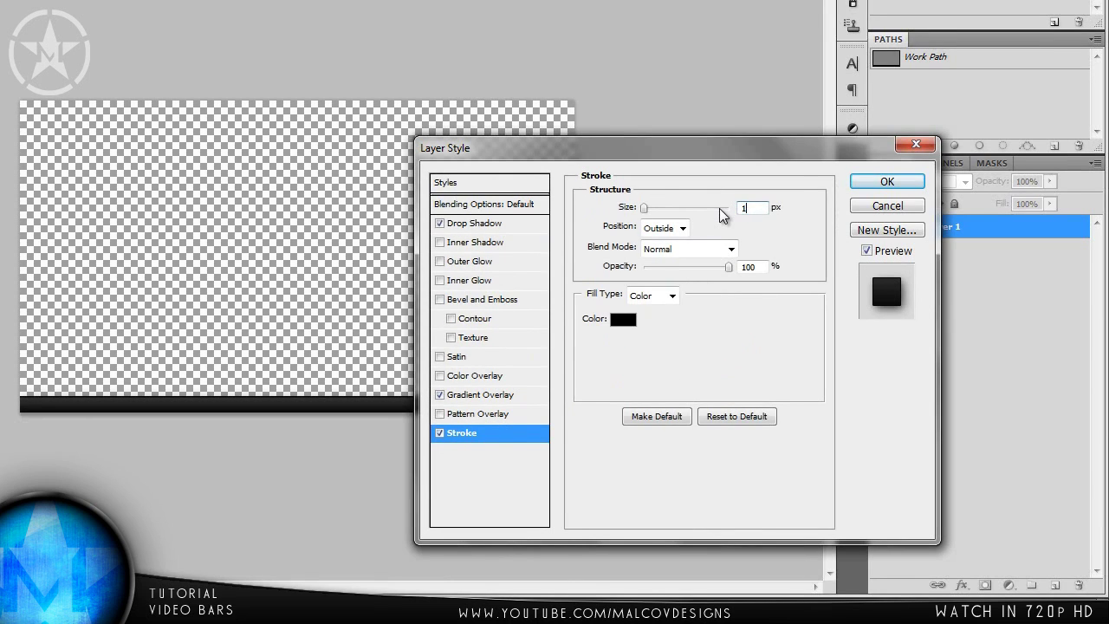
click(669, 295)
click(648, 329)
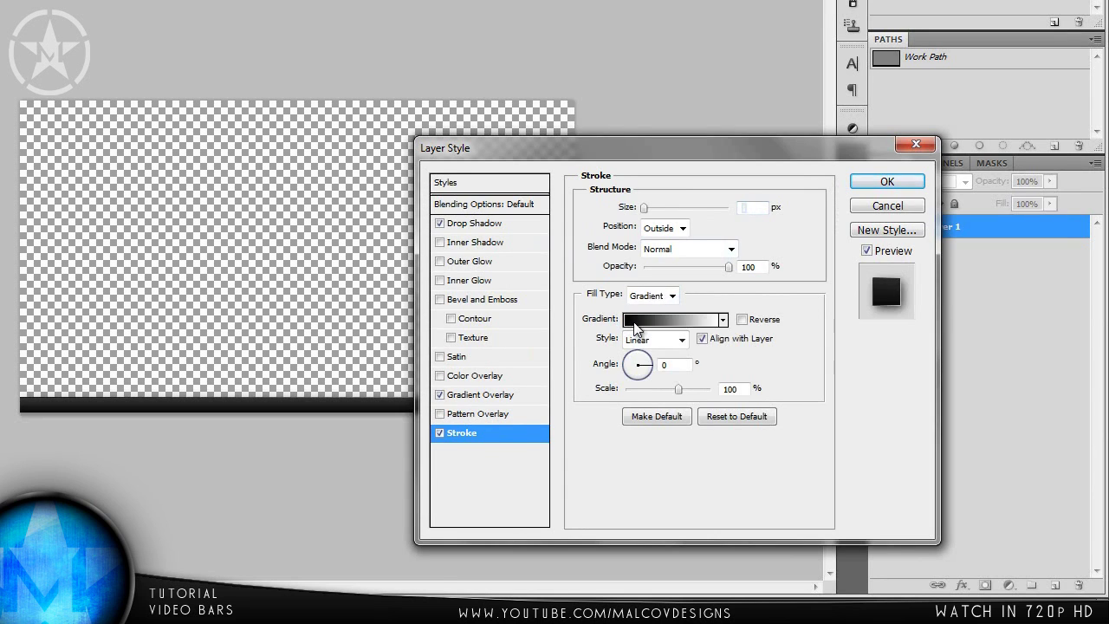
Choose a near-white preset for the stroke gradient and apply the layer styles to the bar.
click(649, 318)
click(710, 274)
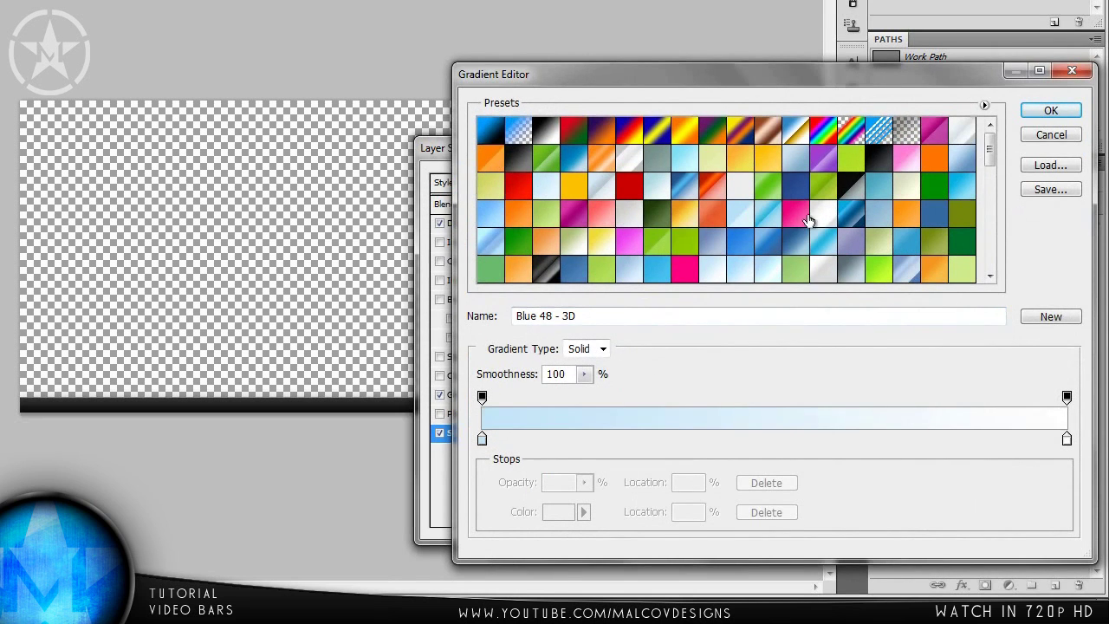
click(742, 192)
click(1050, 110)
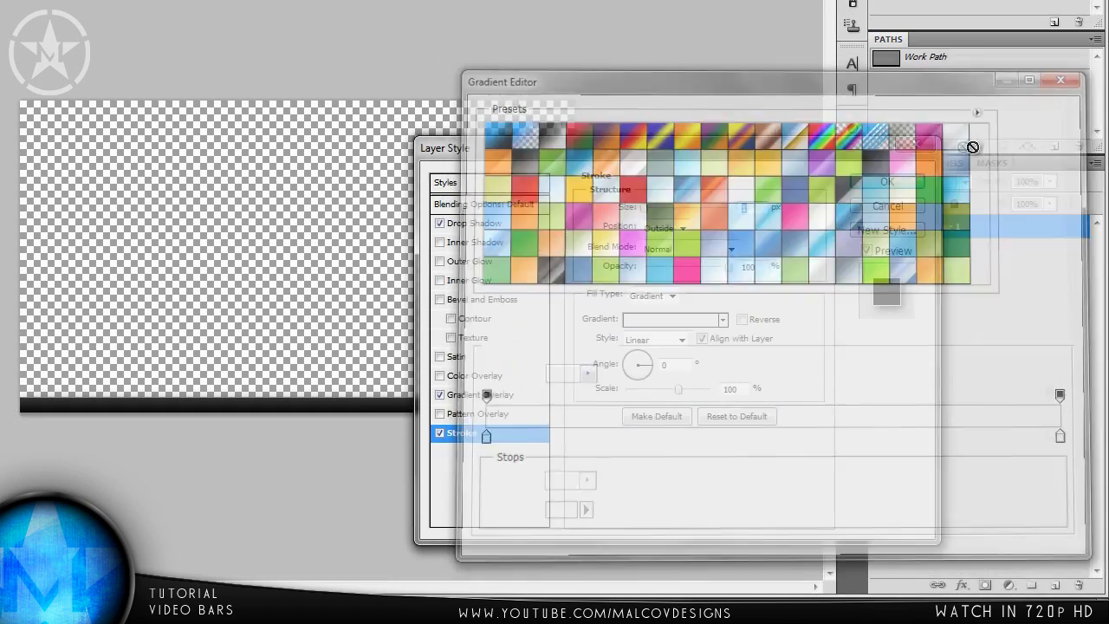
click(910, 179)
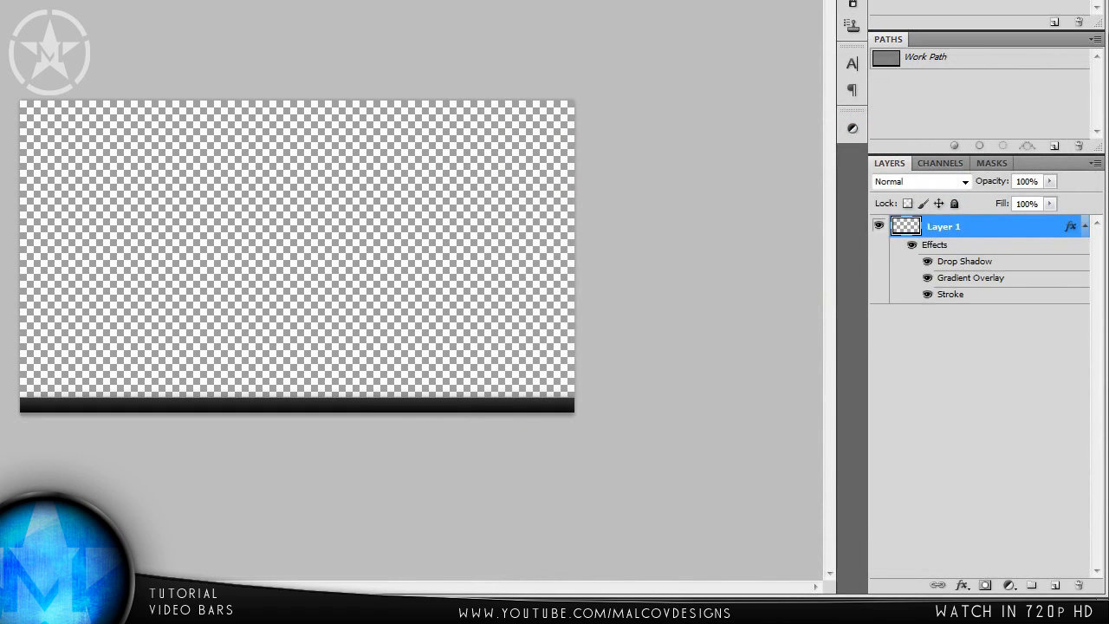
Set the text colour to white and start a new text line on the black bar.
key(ctrl+plus)
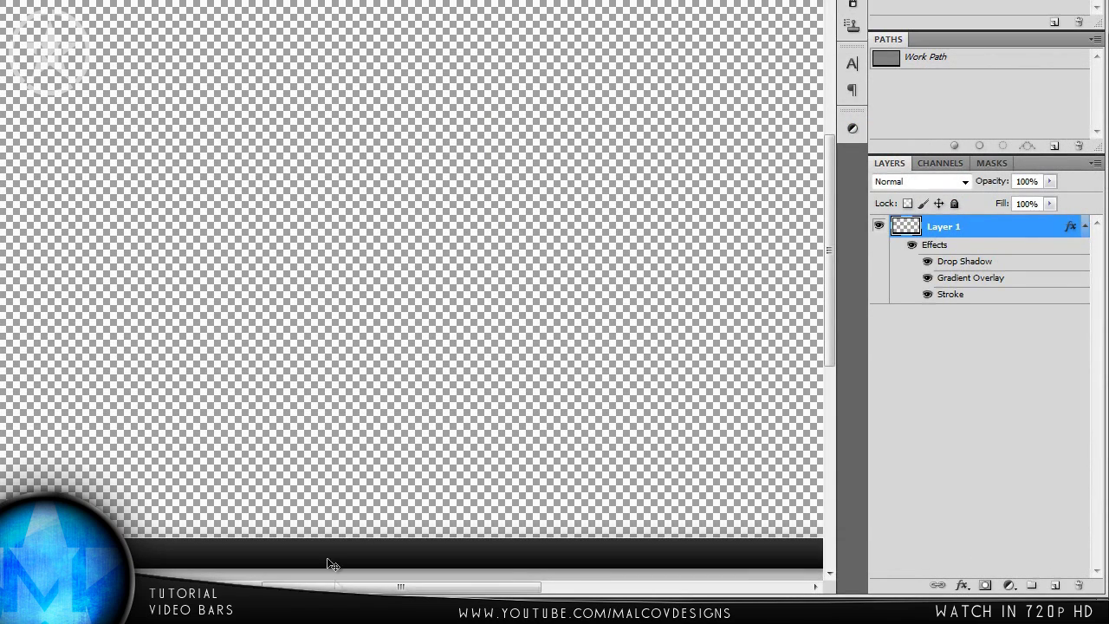
mouse_move(381, 586)
mouse_down()
mouse_move(394, 587)
mouse_move(375, 586)
mouse_up()
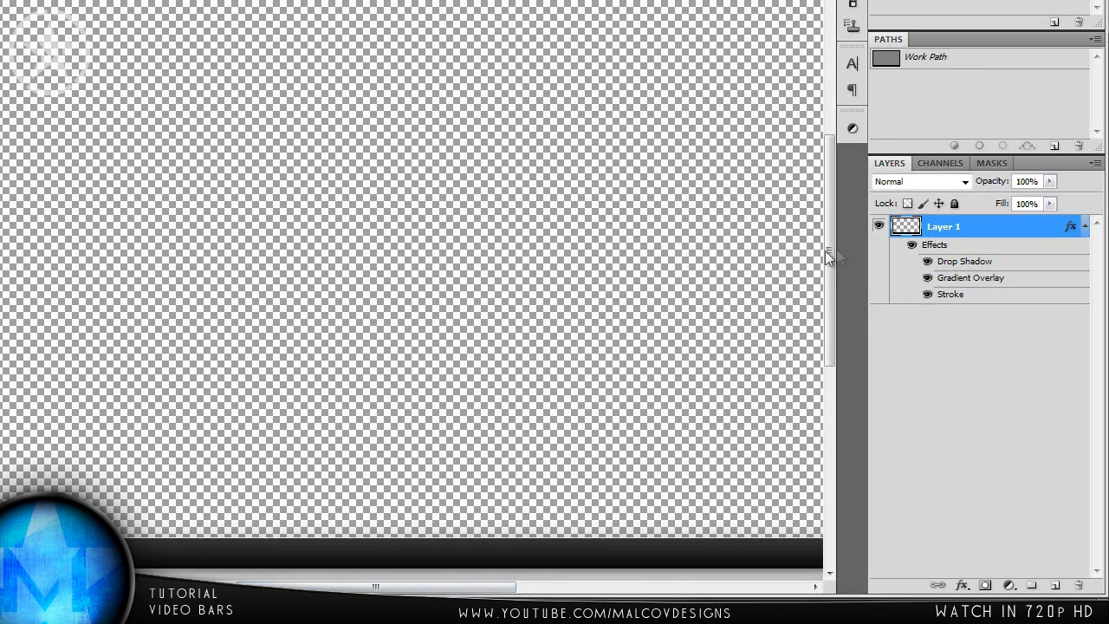
drag(834, 242, 833, 254)
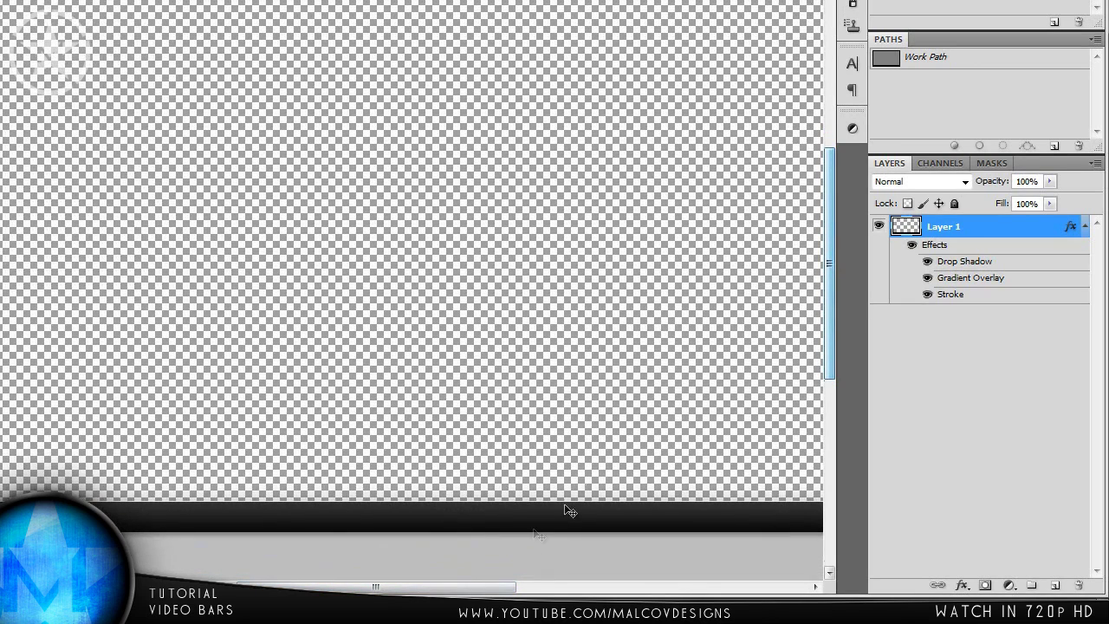
drag(468, 591, 451, 573)
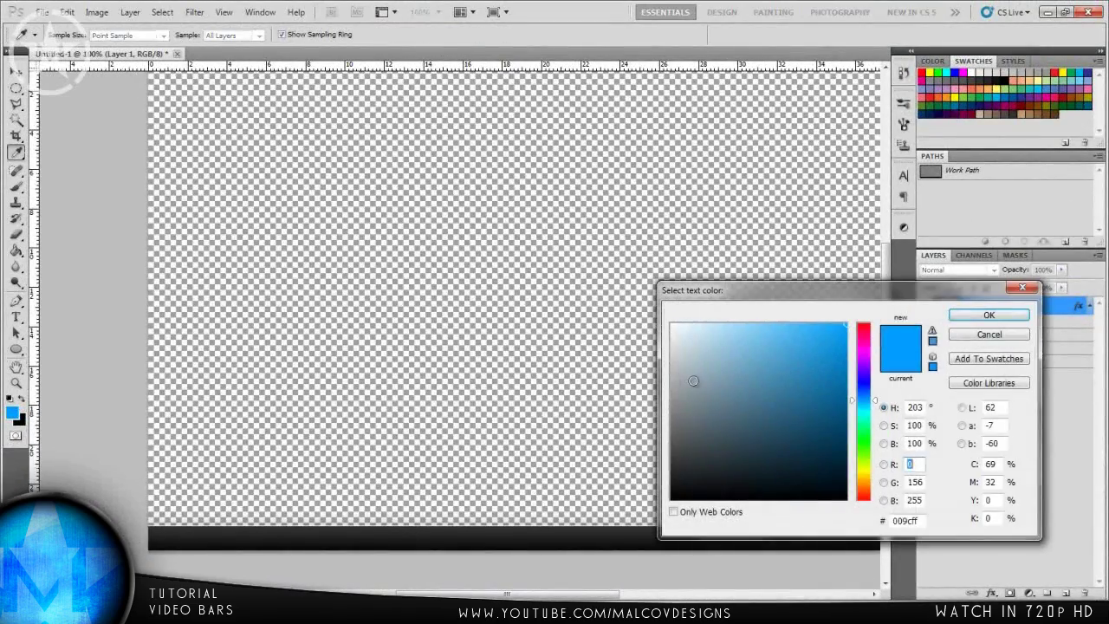
click(985, 315)
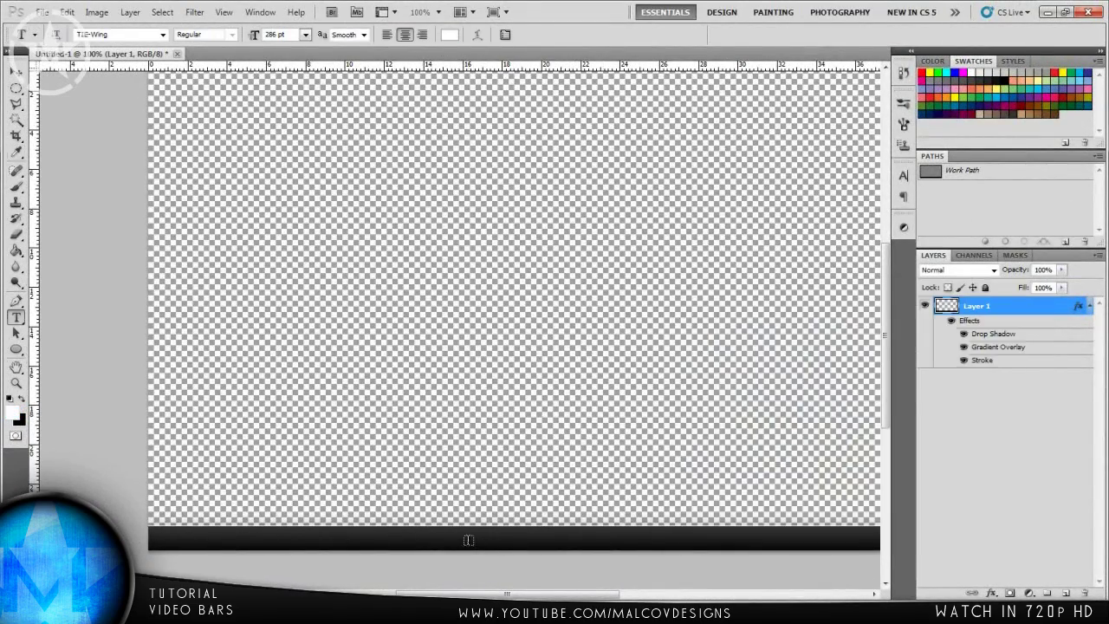
click(468, 540)
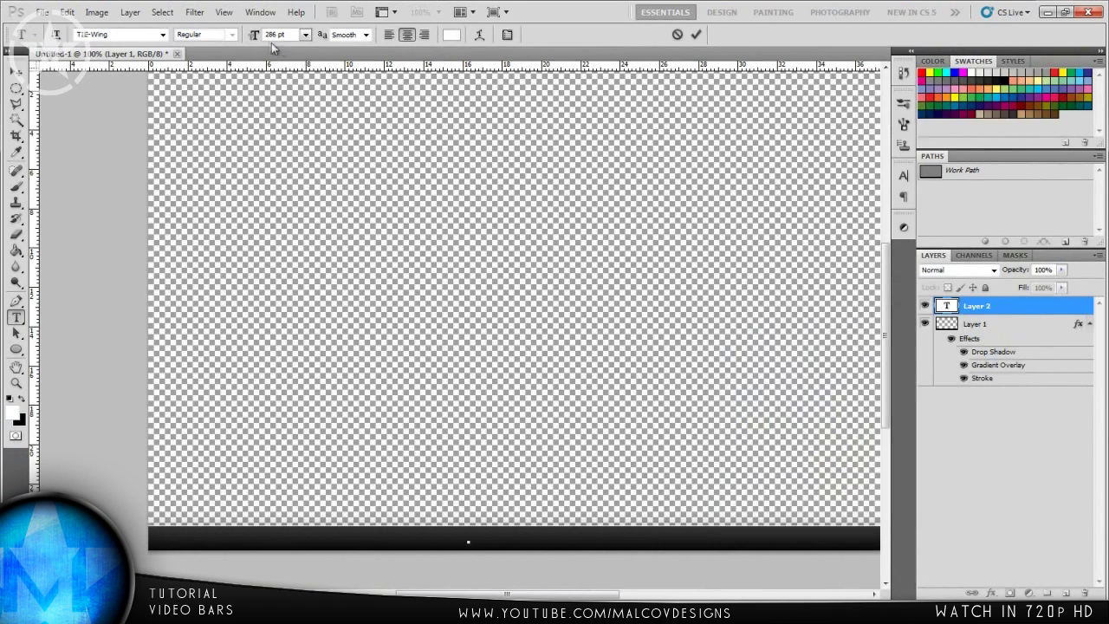
Set the text font to TOMMY HILFIGER AF at 48 pt.
mouse_move(254, 34)
mouse_down()
mouse_move(199, 52)
mouse_move(255, 39)
mouse_up()
click(162, 35)
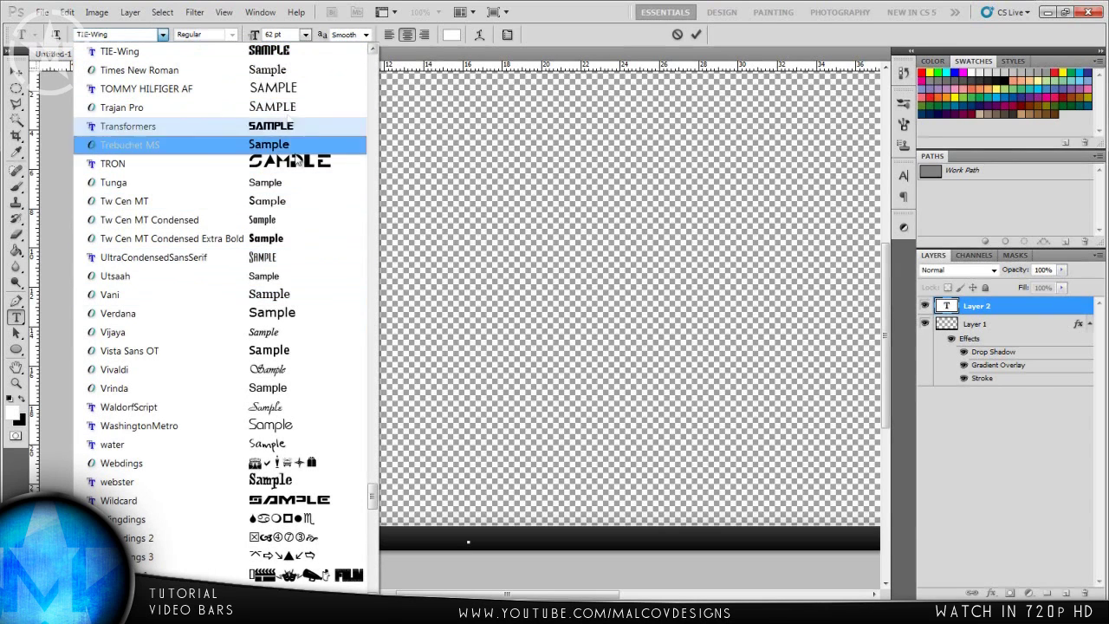
click(286, 95)
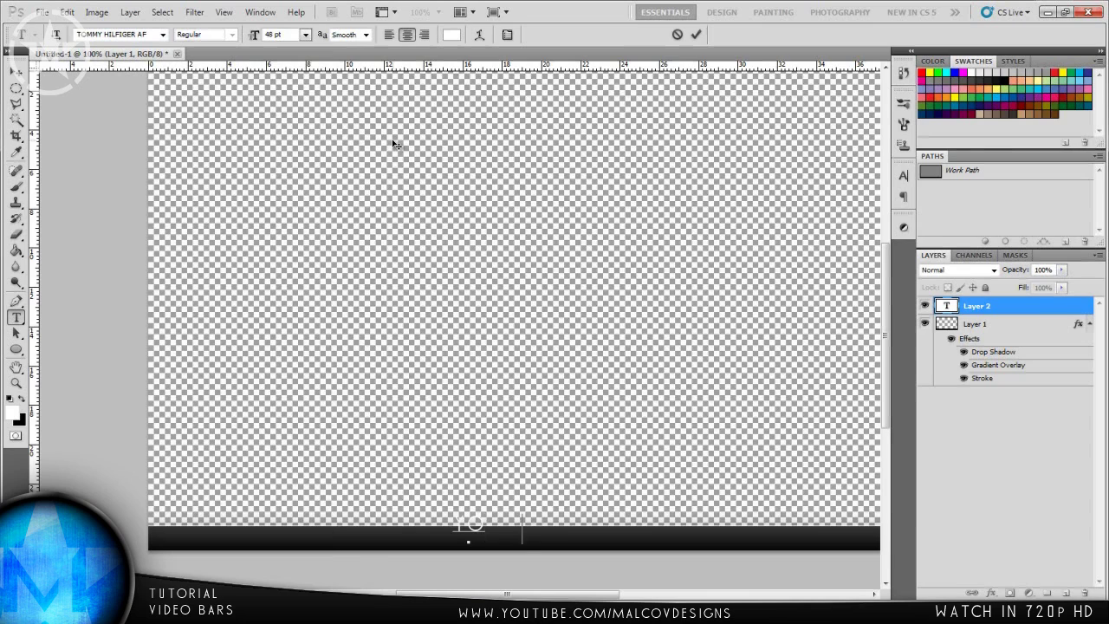
Enter YOUTUBE.COM/MALCOVDESIGNS as the text on the bar.
text(UTUBE.COM)
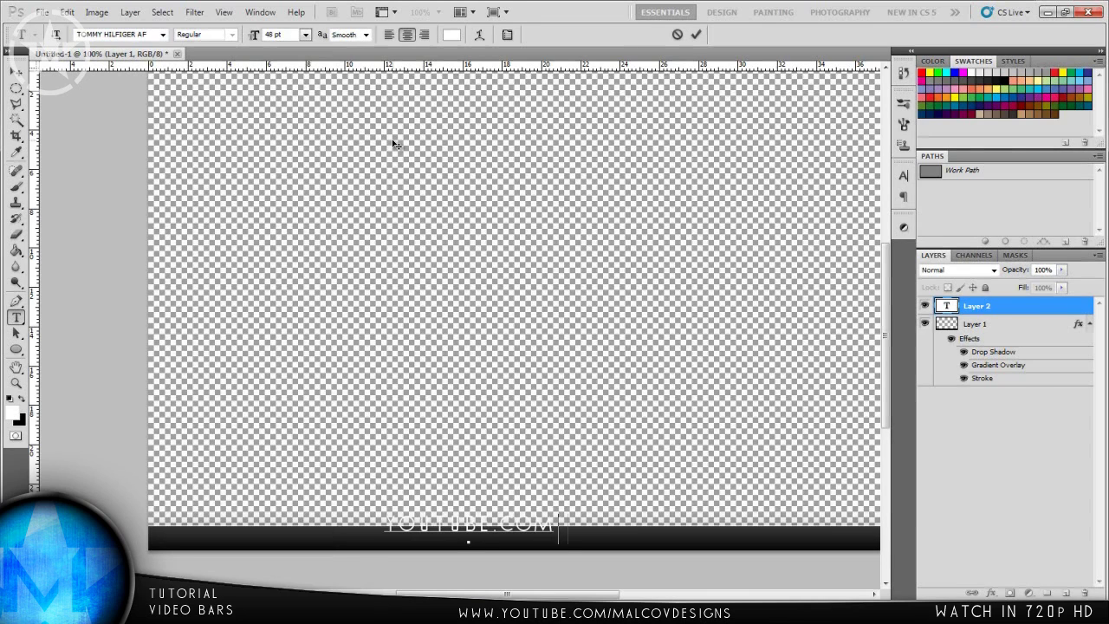
text(/MALCOV)
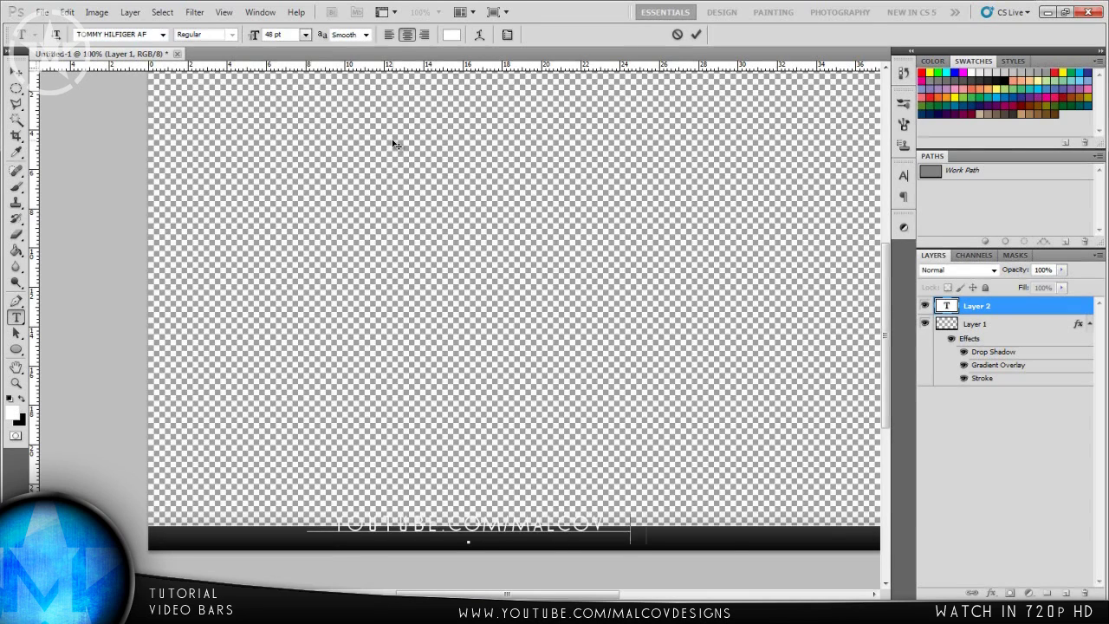
text(DESIGNS)
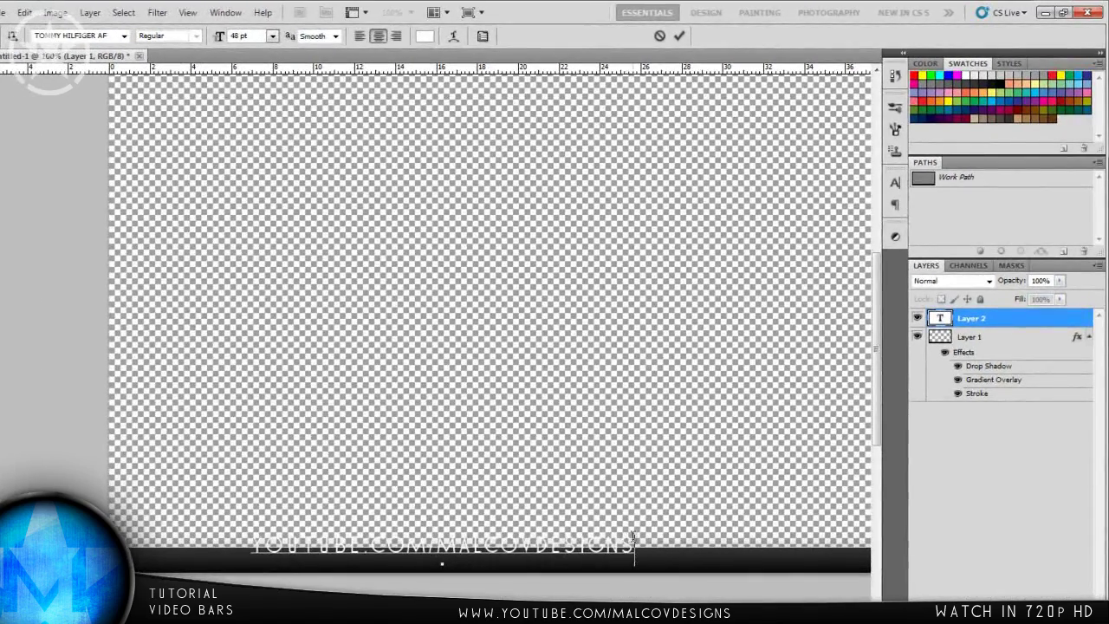
Reduce the whole text line to 32 pt and commit the text layer.
drag(633, 544, 250, 545)
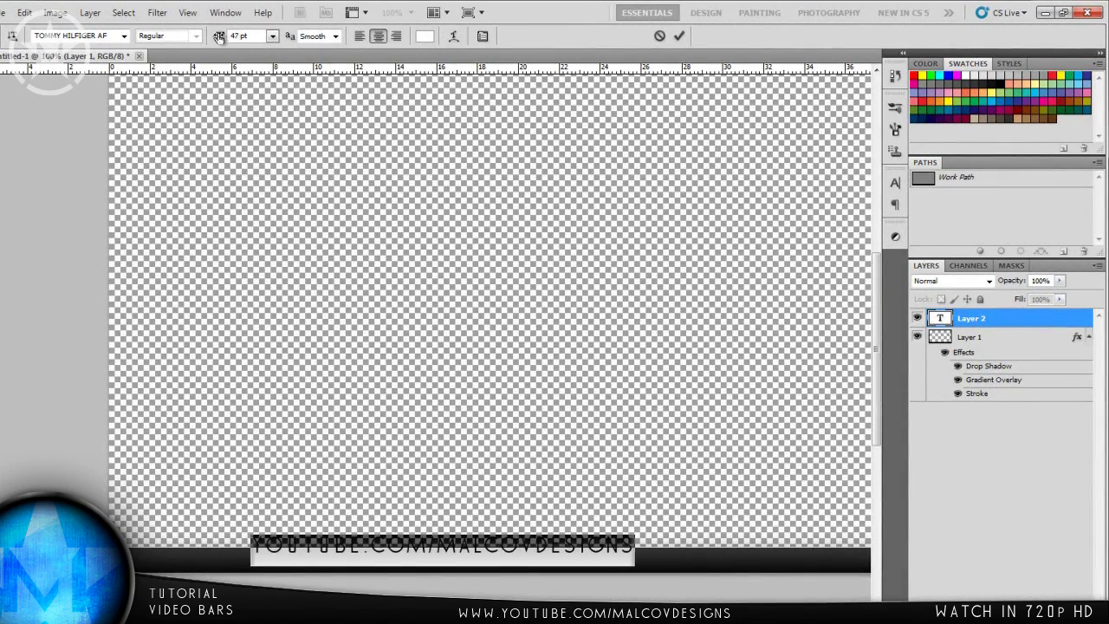
drag(218, 36, 216, 38)
click(681, 34)
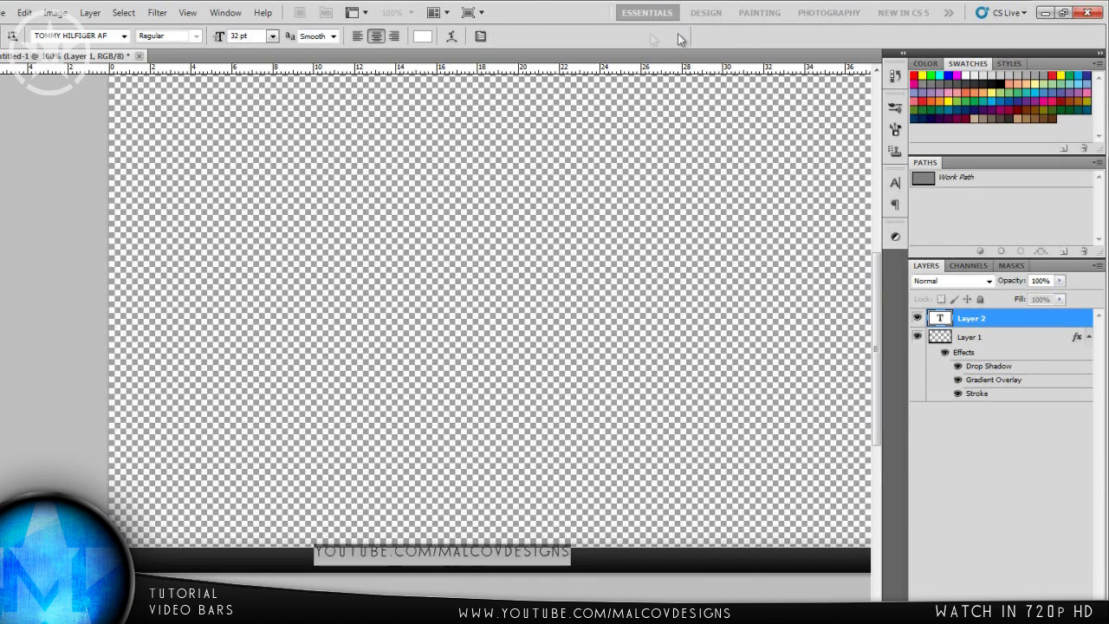
Place a vertical guide at the horizontal centre of the bar, using the bar's layer for snapping.
click(410, 12)
click(411, 45)
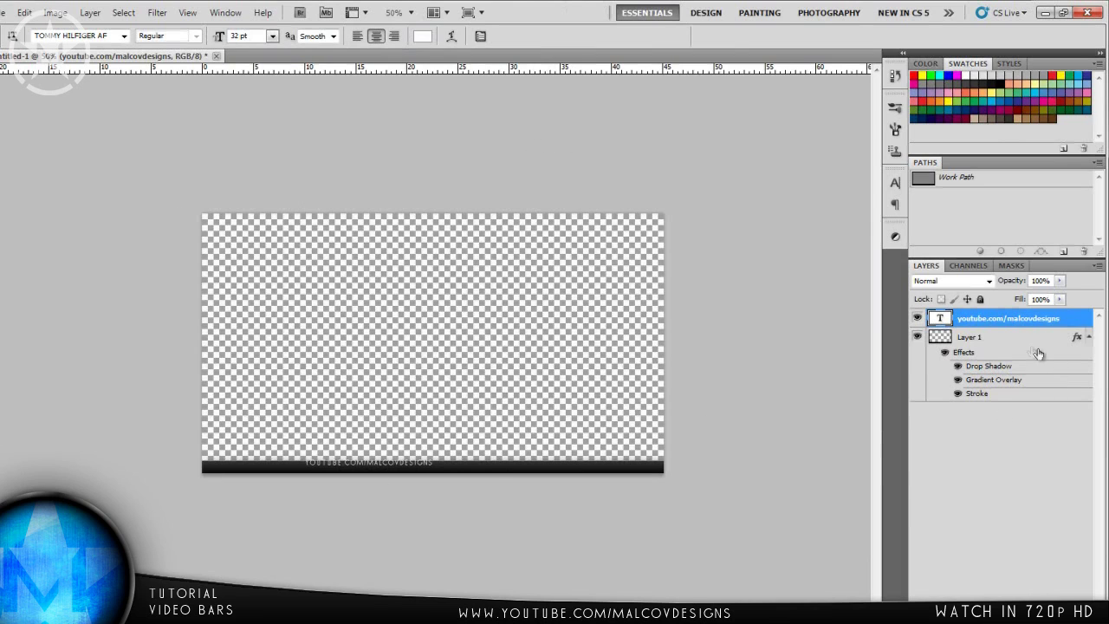
click(975, 344)
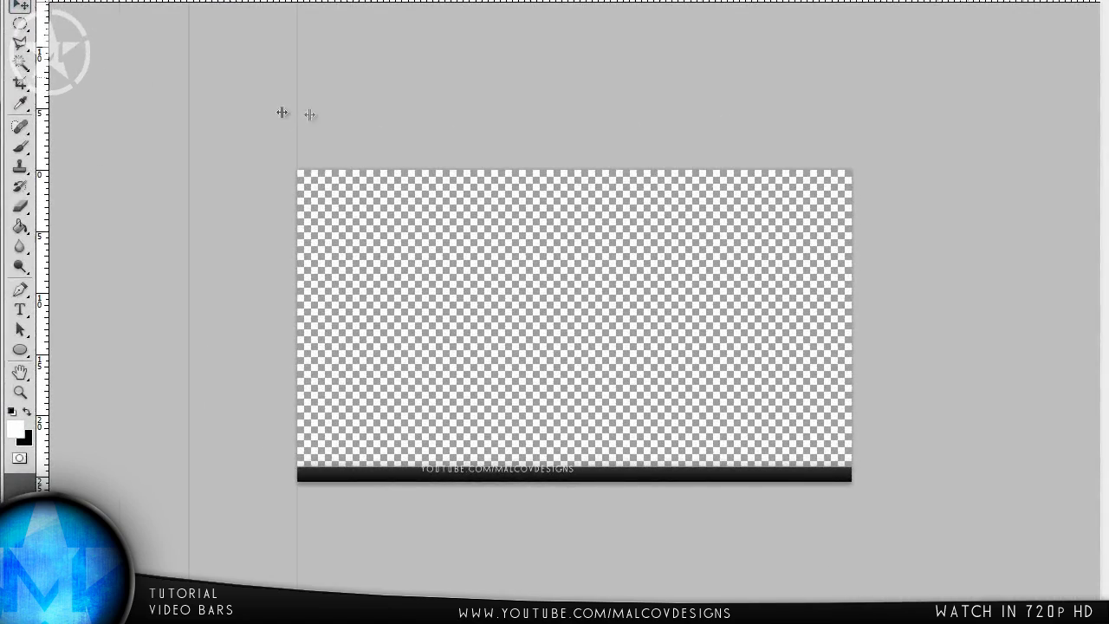
drag(297, 114, 574, 139)
Centre the channel address text on the guide inside the black bar, then remove the guide.
key(ctrl+t)
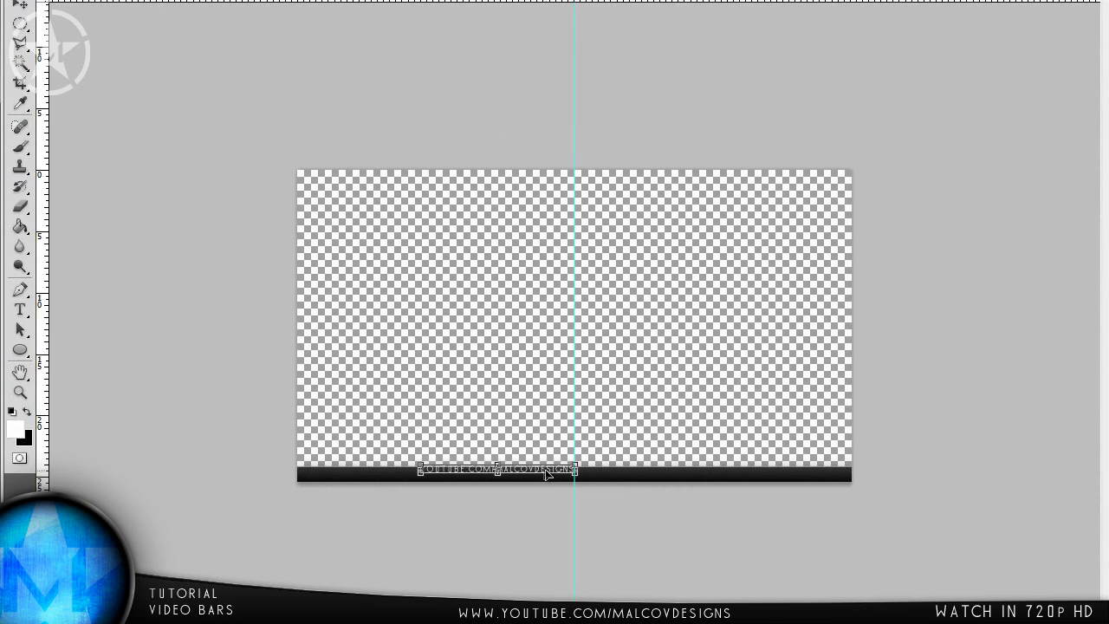
drag(546, 472, 619, 475)
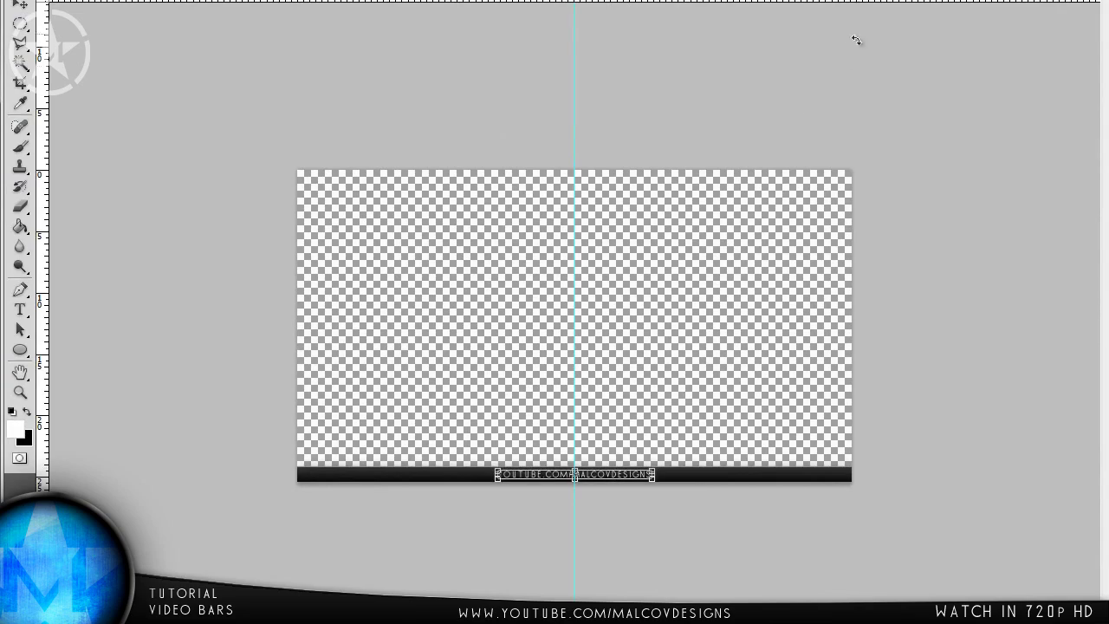
key(Return)
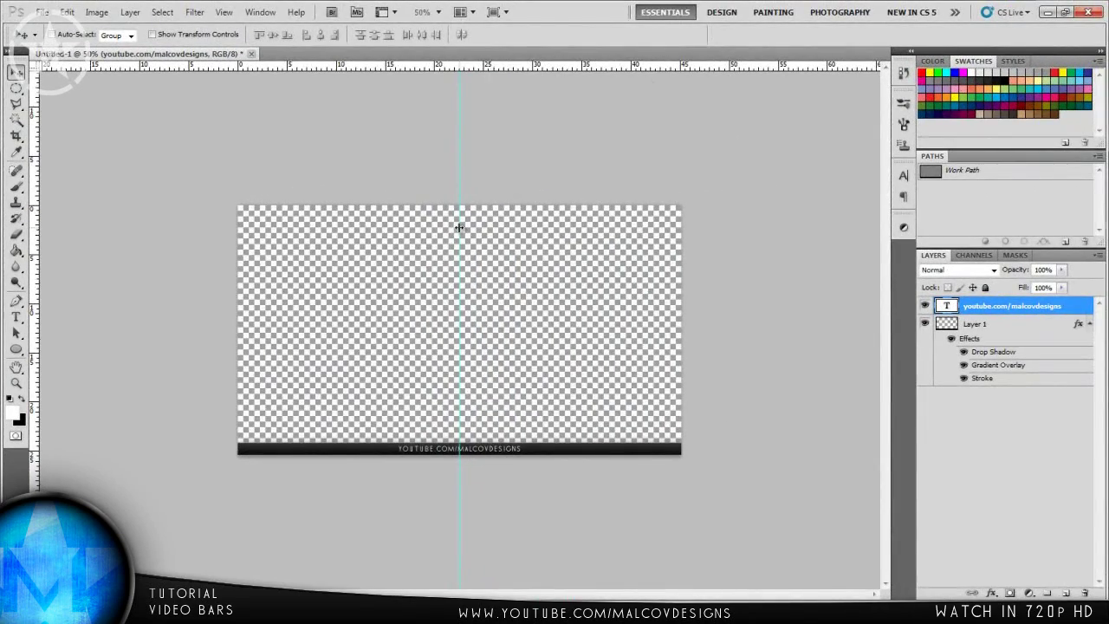
drag(459, 227, 22, 275)
click(439, 12)
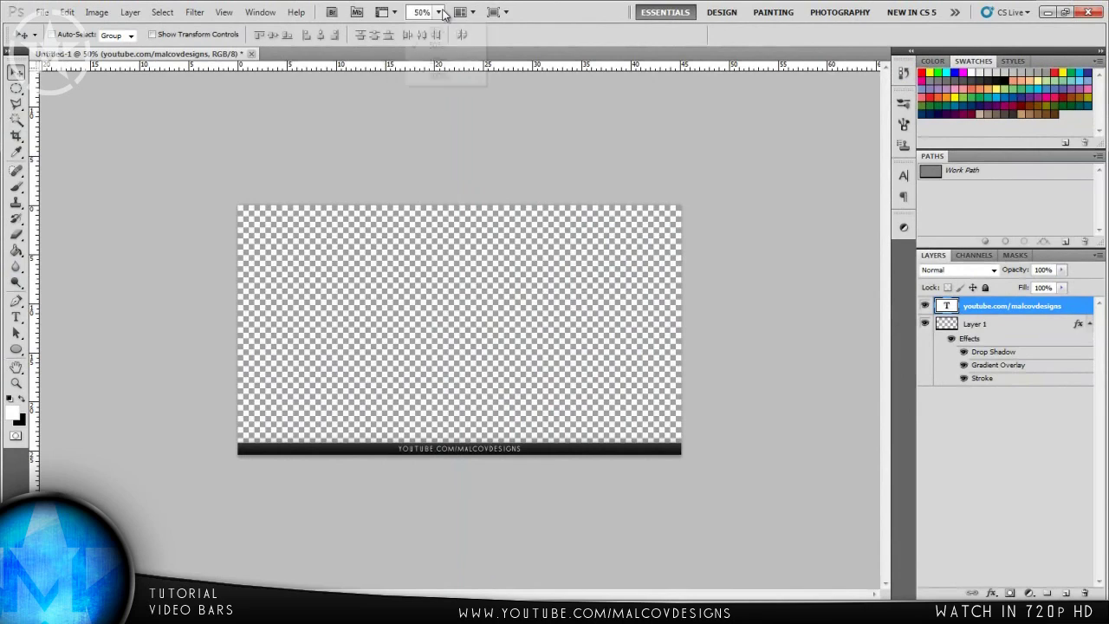
Add a Gradient Overlay with the White 4 - Gloss preset to the channel address text layer.
click(439, 73)
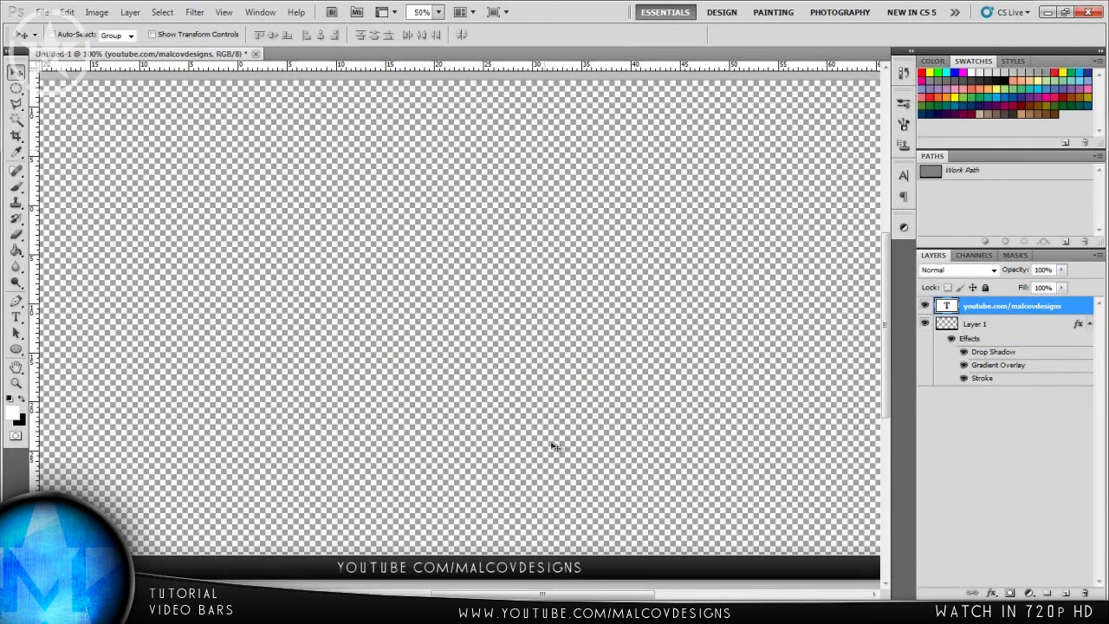
drag(578, 594, 342, 567)
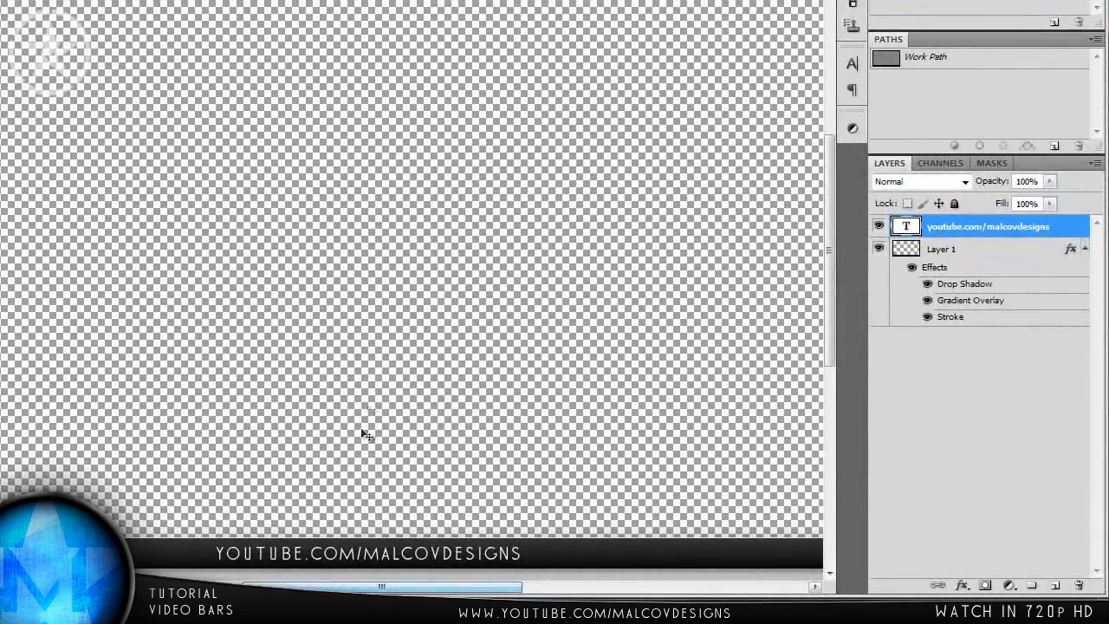
drag(404, 585, 380, 587)
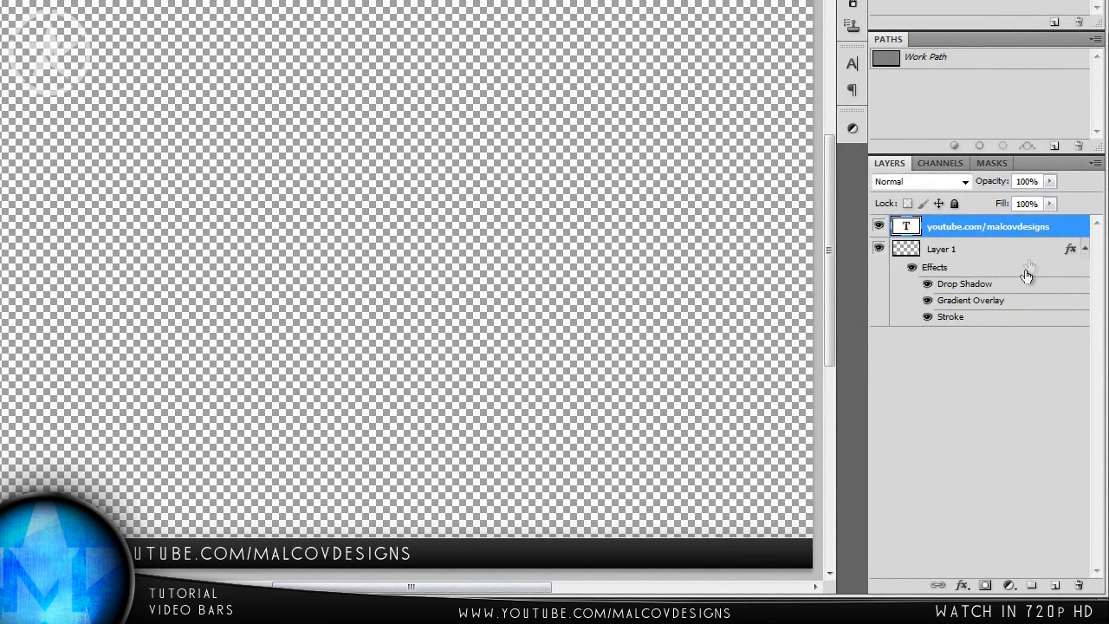
double_click(1068, 226)
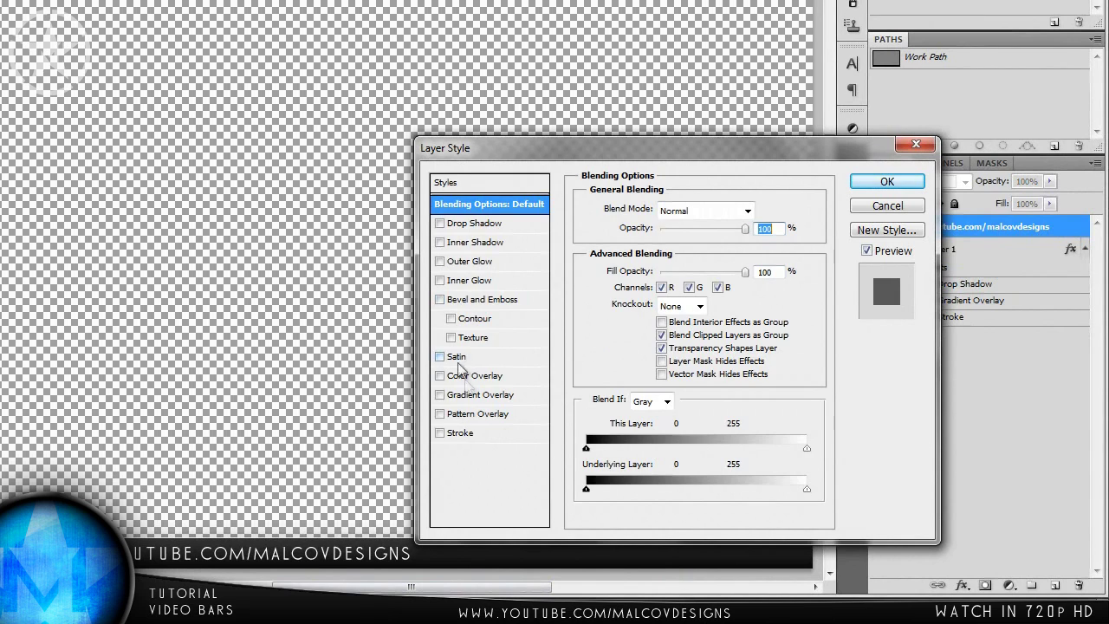
click(472, 395)
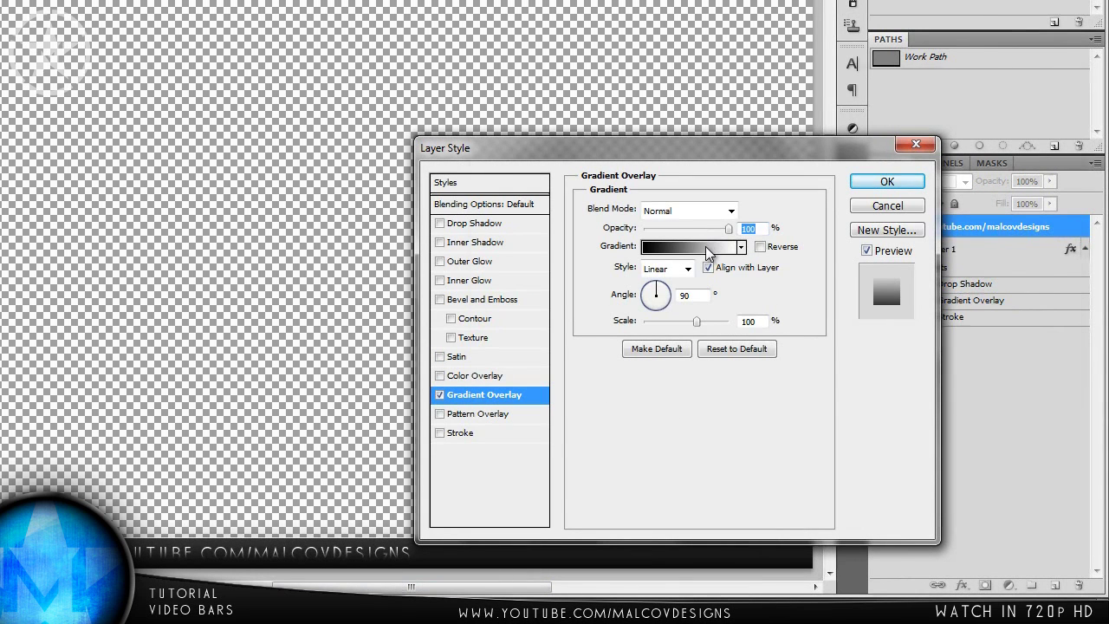
click(714, 247)
click(633, 165)
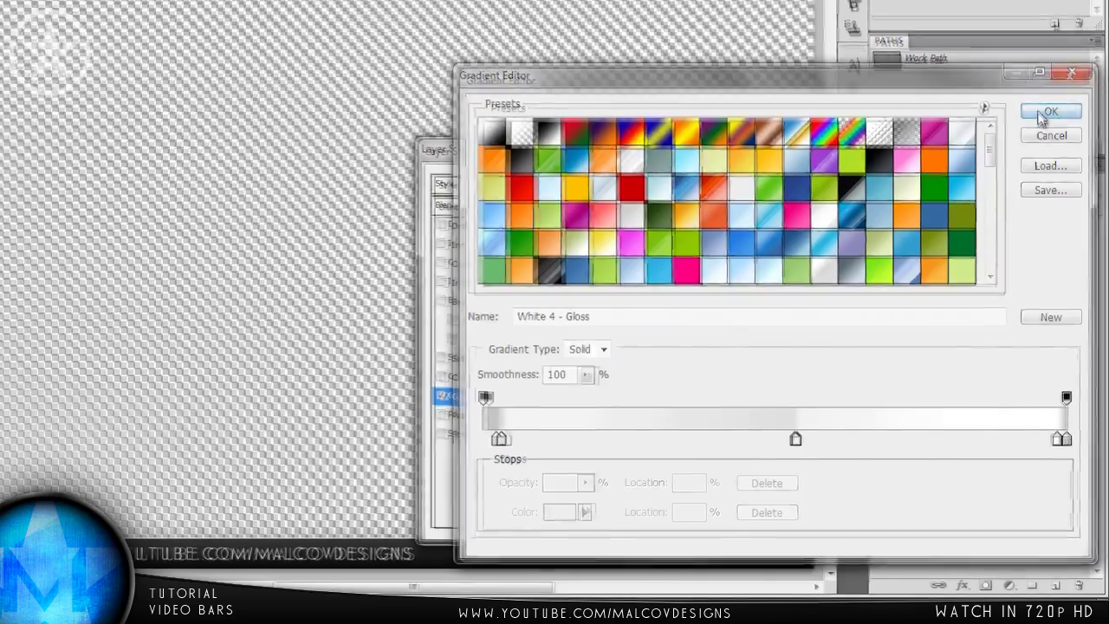
click(1049, 110)
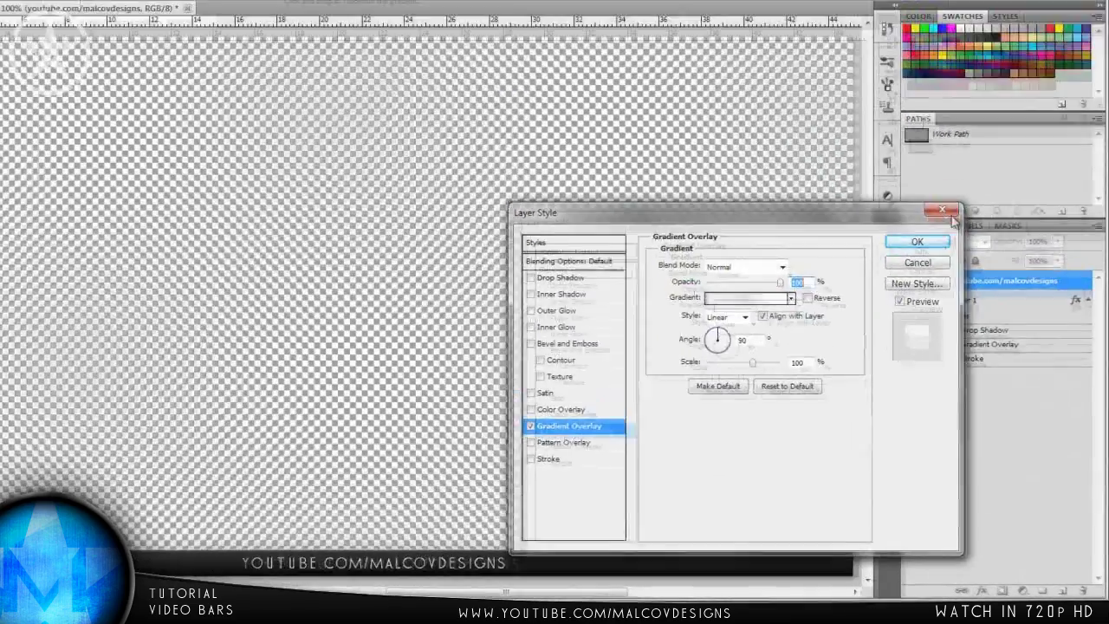
click(935, 264)
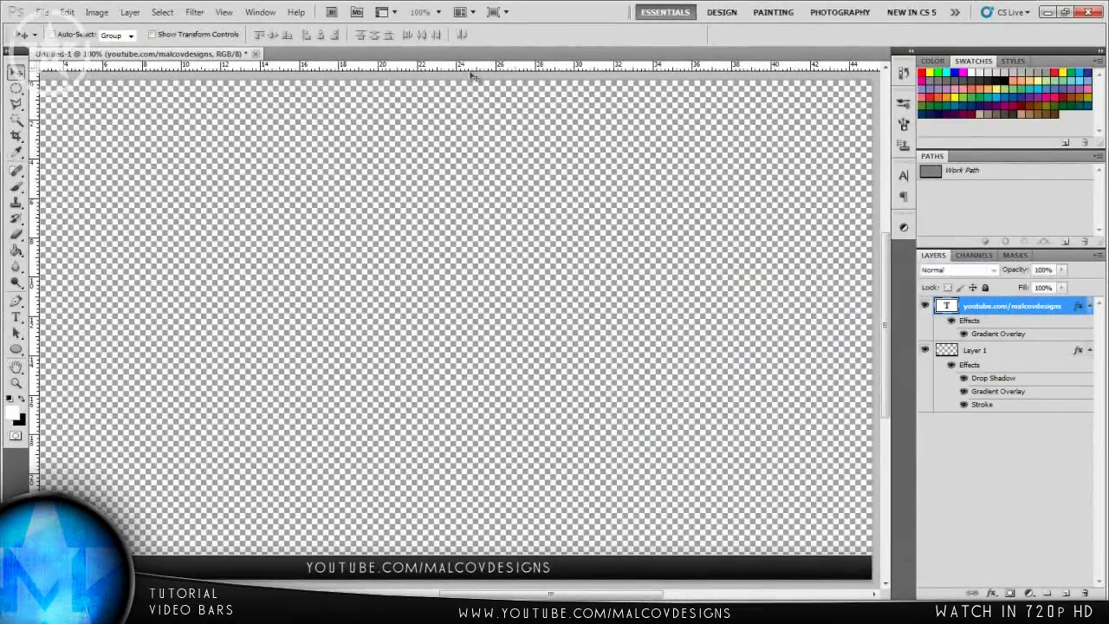
Open the Malcovian Star Logo PNG image from the Desktop.
click(438, 12)
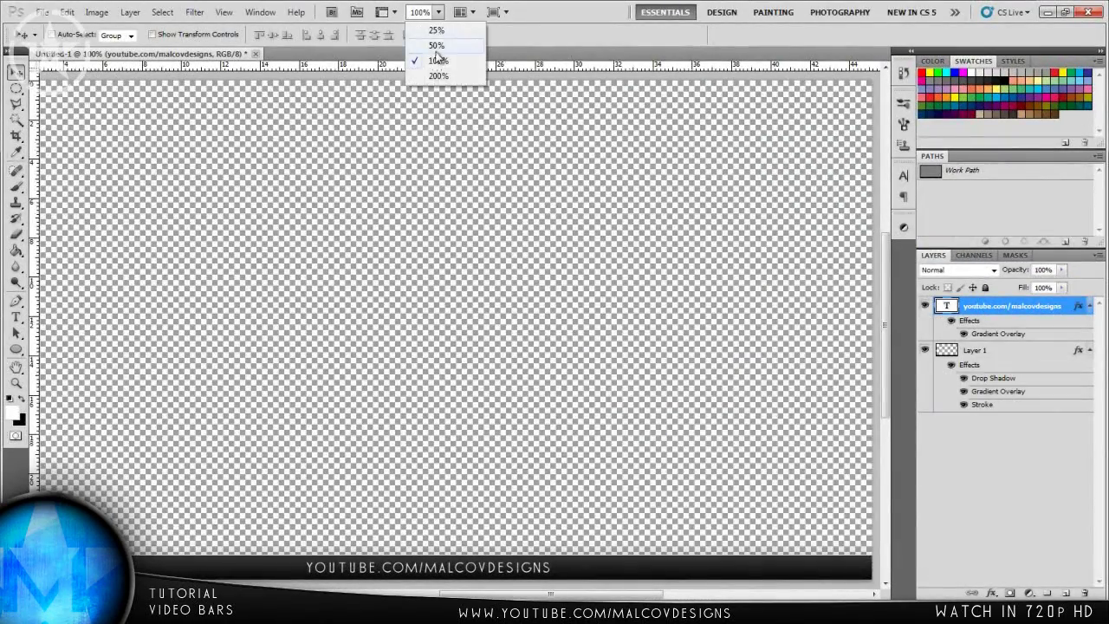
click(433, 56)
click(440, 13)
click(436, 43)
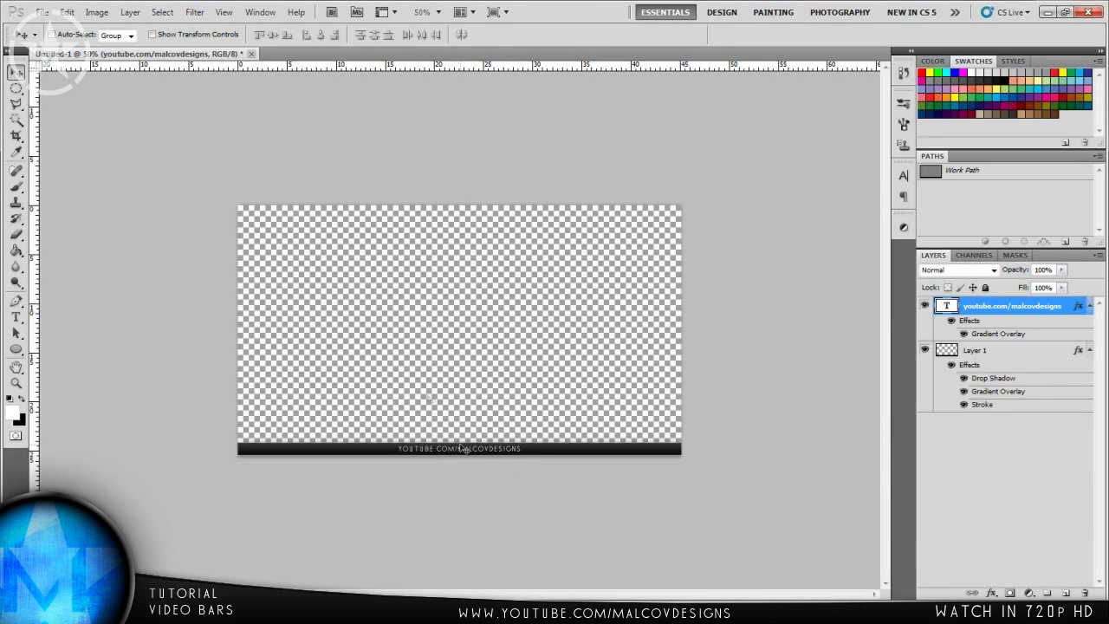
click(40, 12)
click(60, 37)
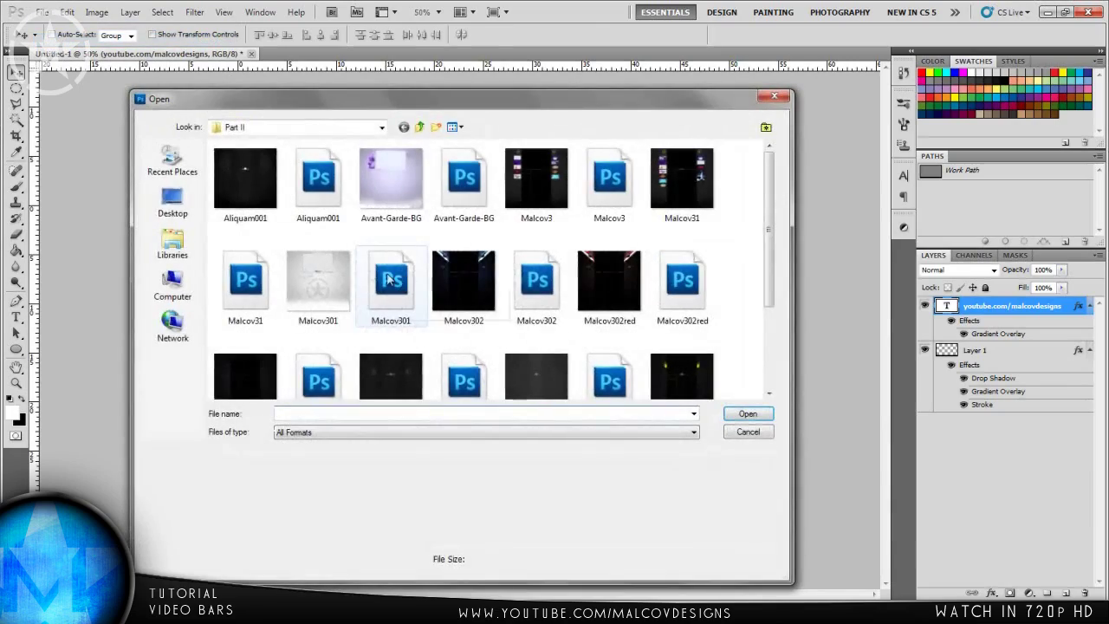
click(173, 201)
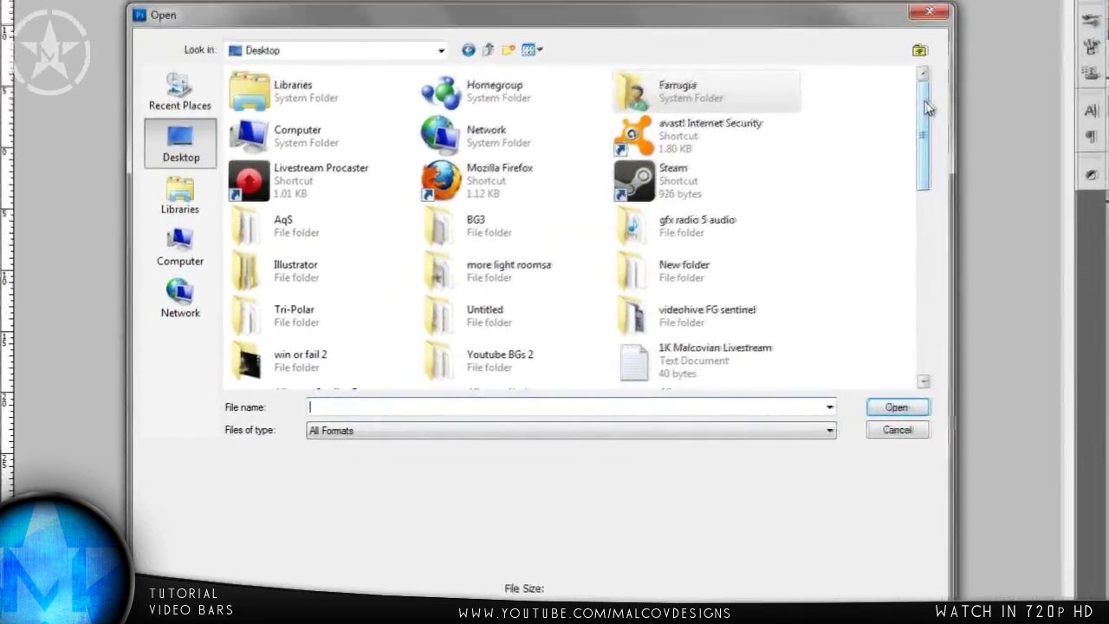
drag(771, 176, 768, 209)
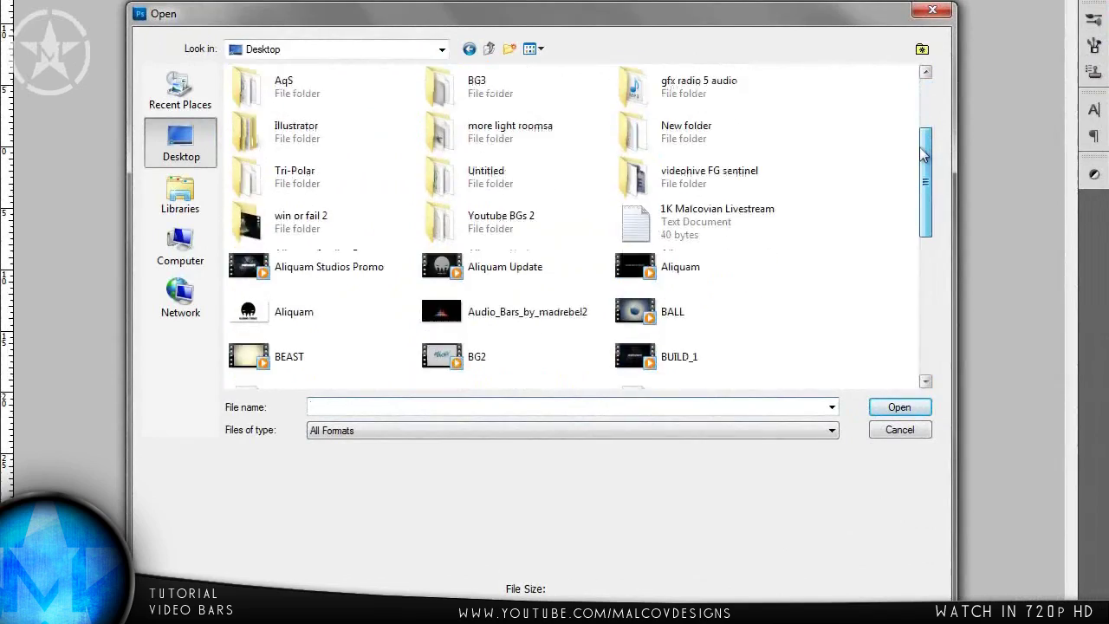
drag(922, 153, 886, 200)
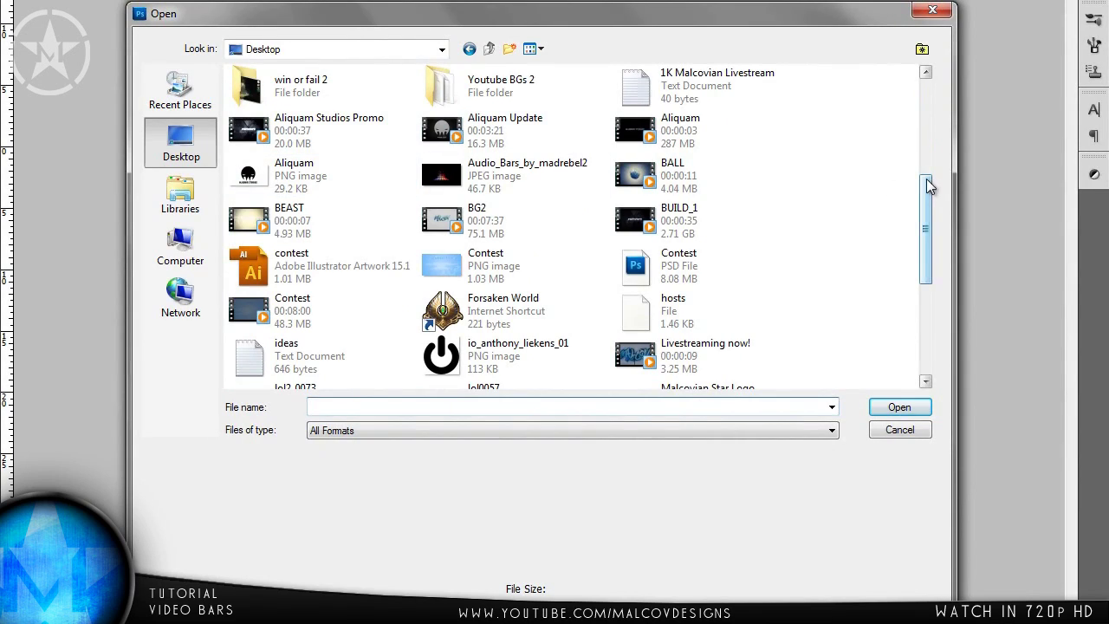
drag(926, 178, 915, 270)
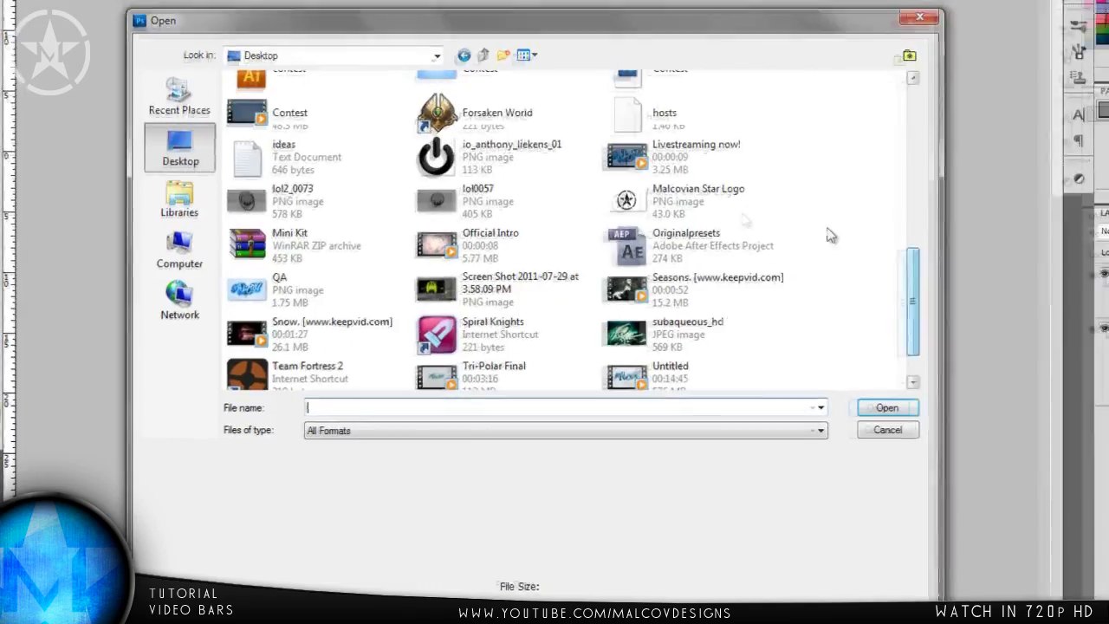
click(685, 195)
click(887, 407)
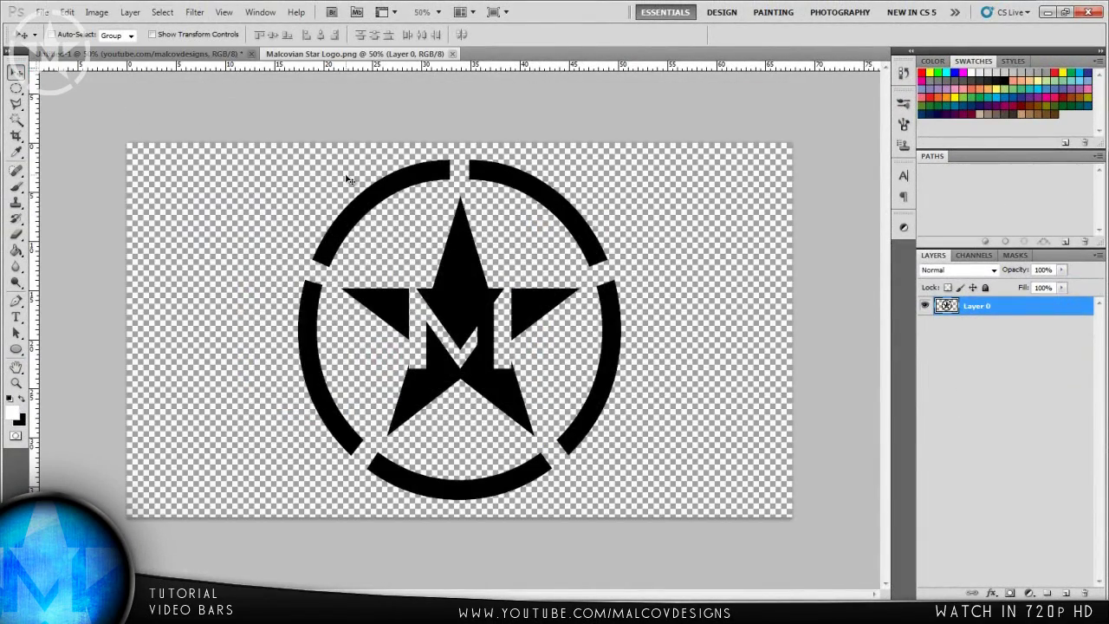
Copy the star logo into the video bar document and give its layer a white Color Overlay.
drag(346, 179, 249, 124)
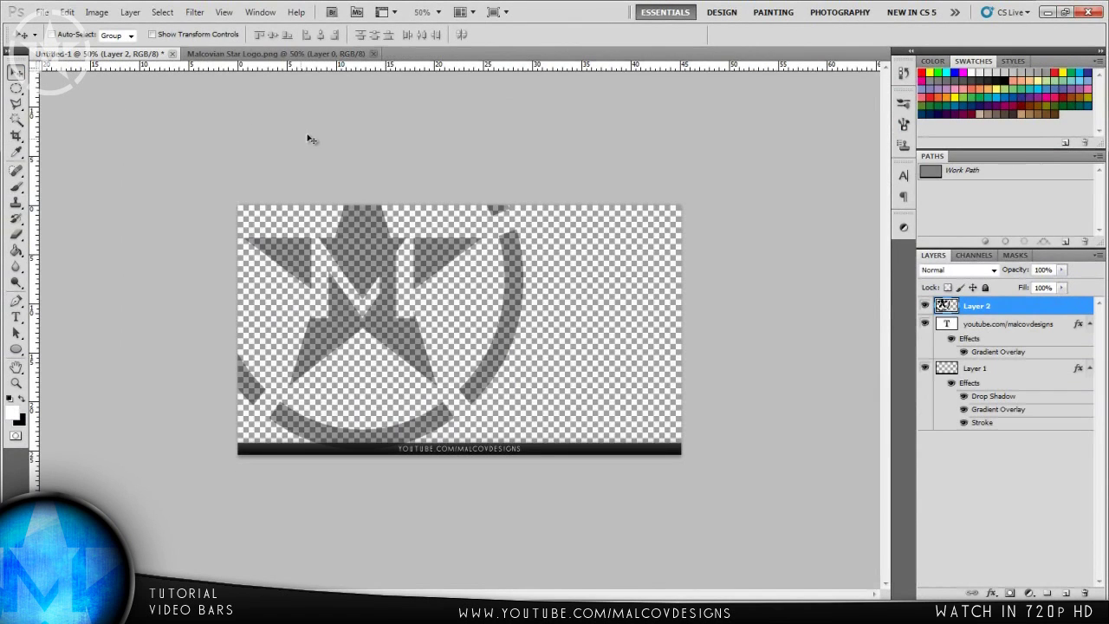
double_click(1039, 318)
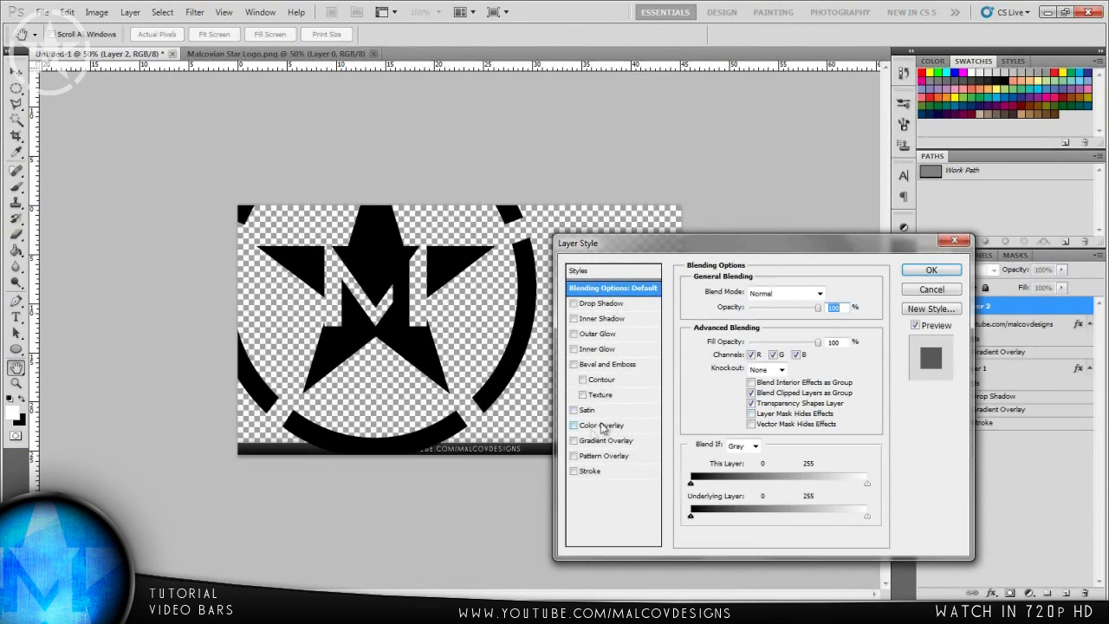
click(594, 428)
click(825, 292)
click(673, 325)
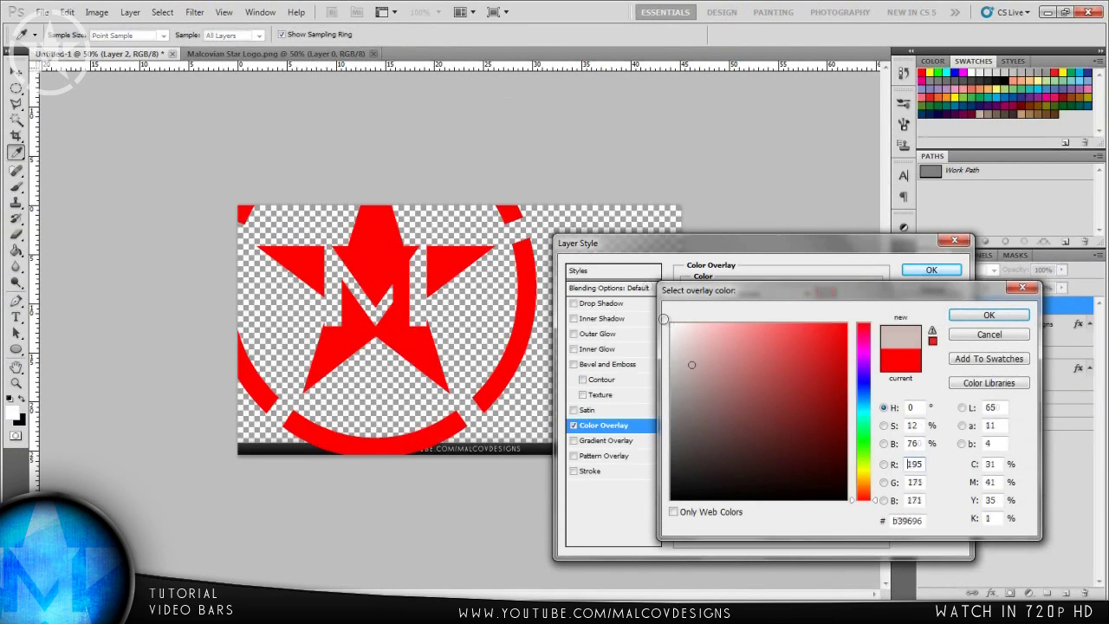
click(988, 315)
click(931, 269)
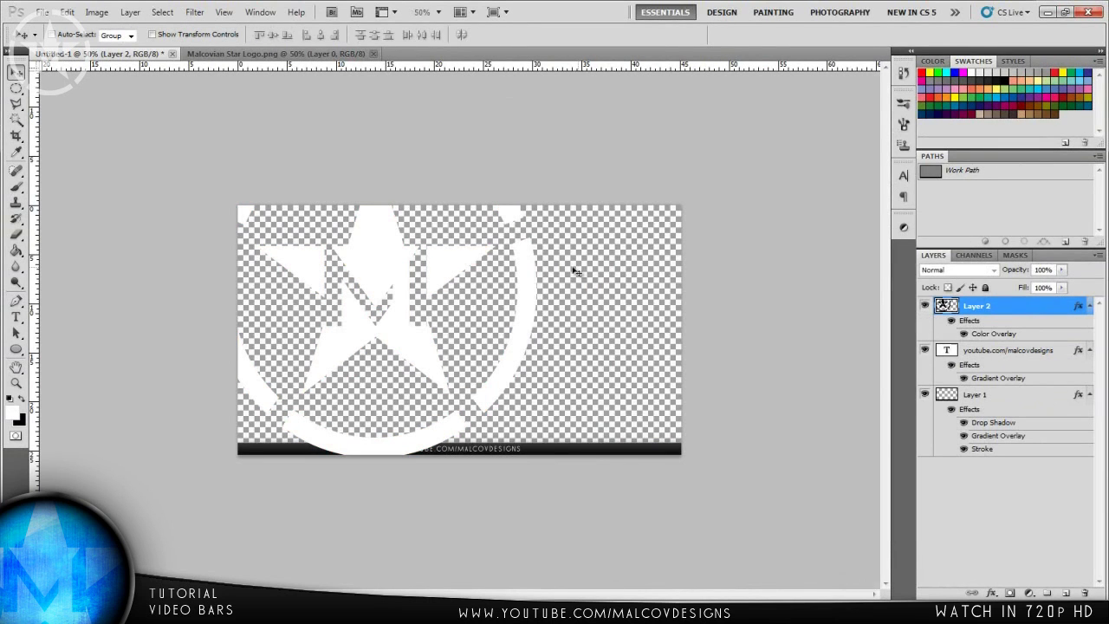
Scale the star logo to about 7%, move it to the canvas's upper-left corner and lower its opacity.
key(ctrl+t)
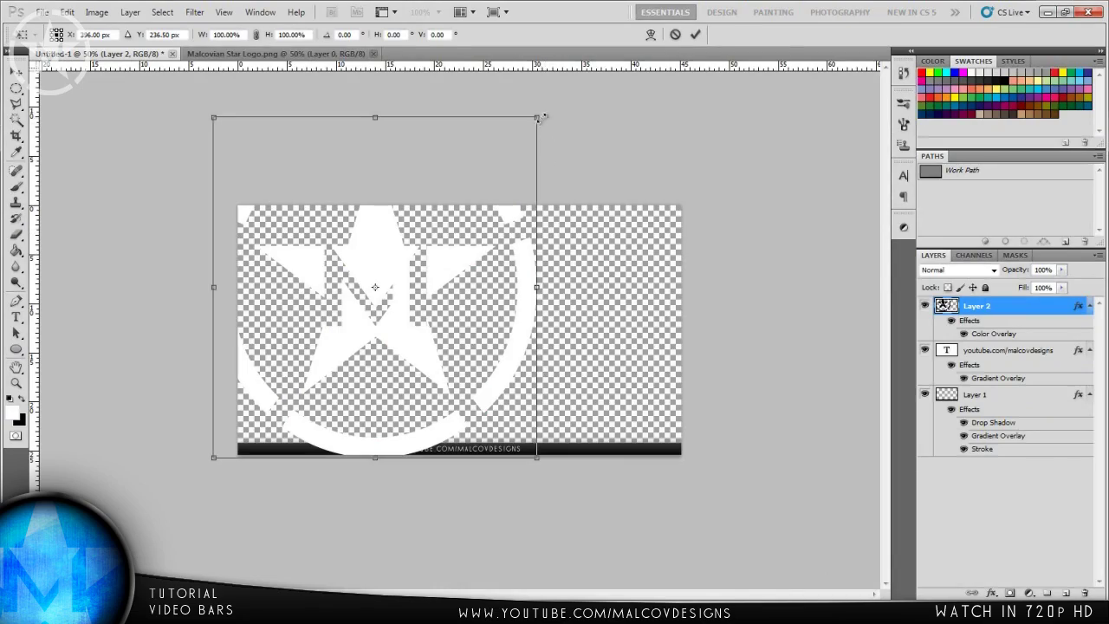
drag(537, 117, 404, 260)
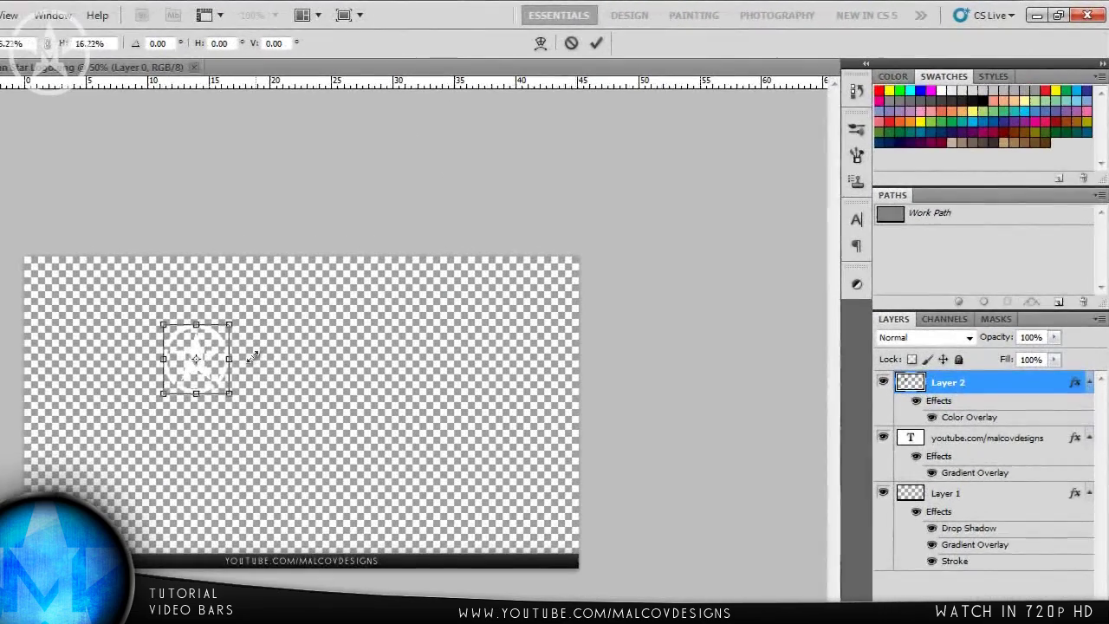
drag(252, 356, 239, 365)
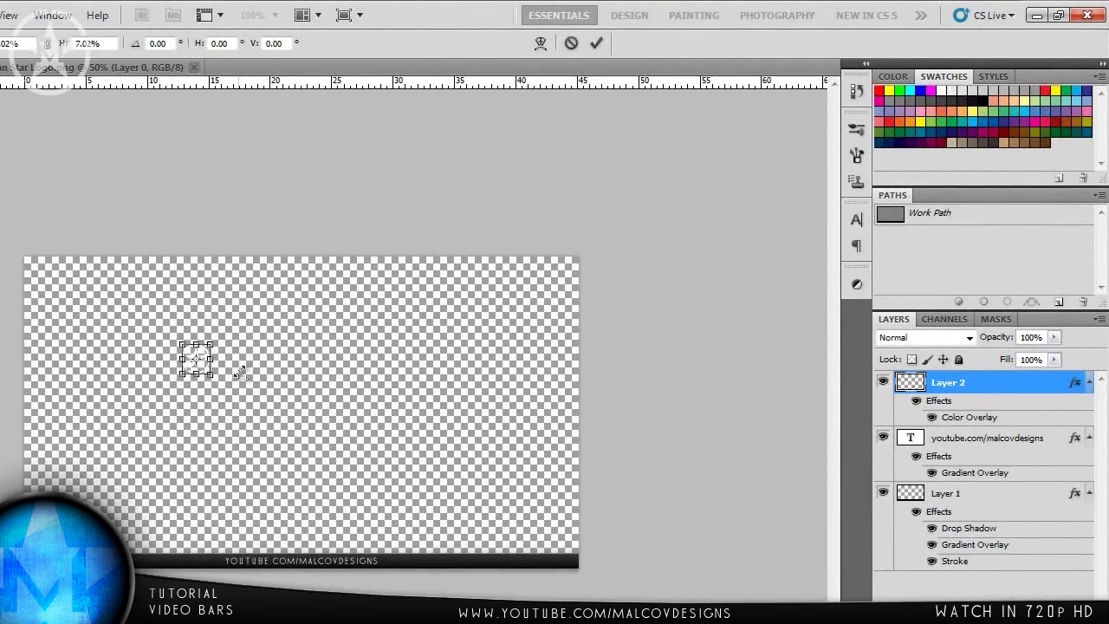
click(596, 42)
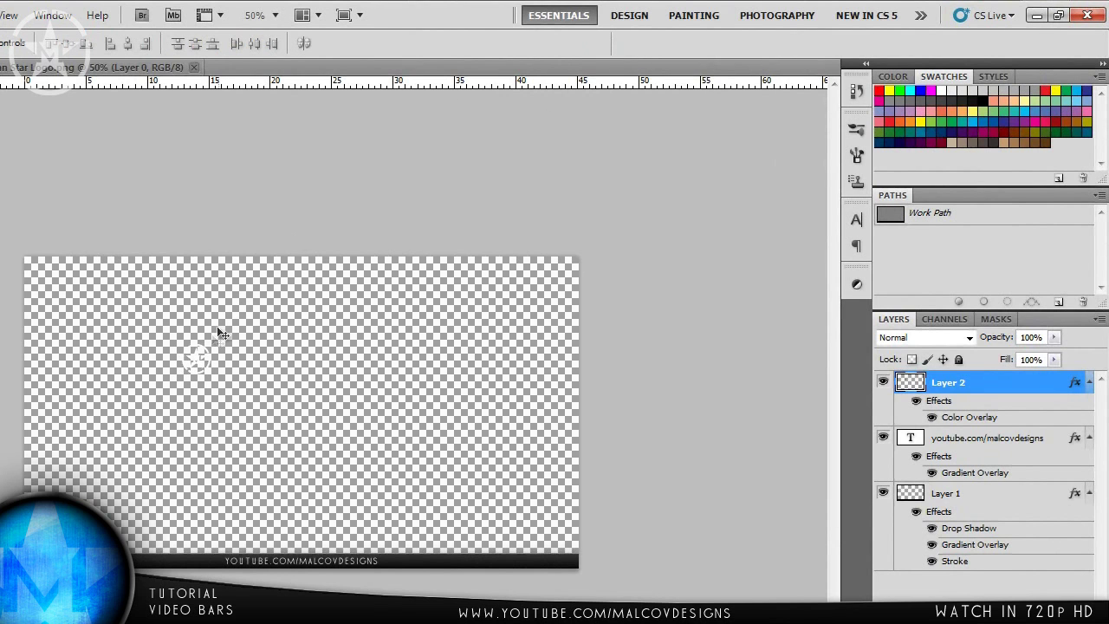
drag(193, 348, 55, 271)
drag(1011, 339, 970, 352)
Try to warp the black bar's layer so that its left end curves upward.
click(998, 499)
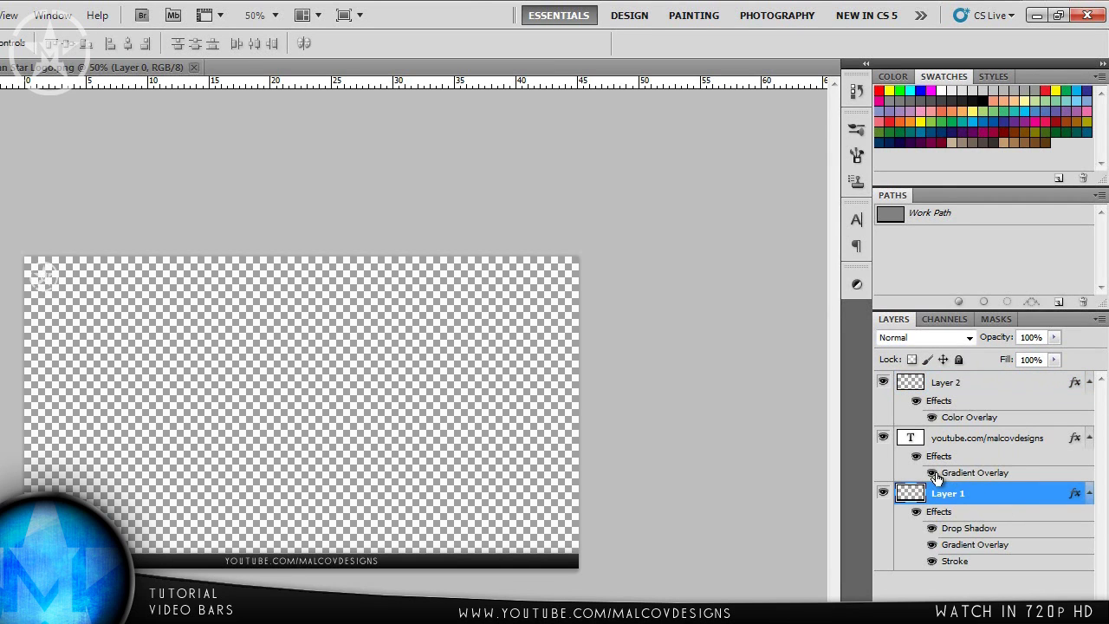
key(ctrl+t)
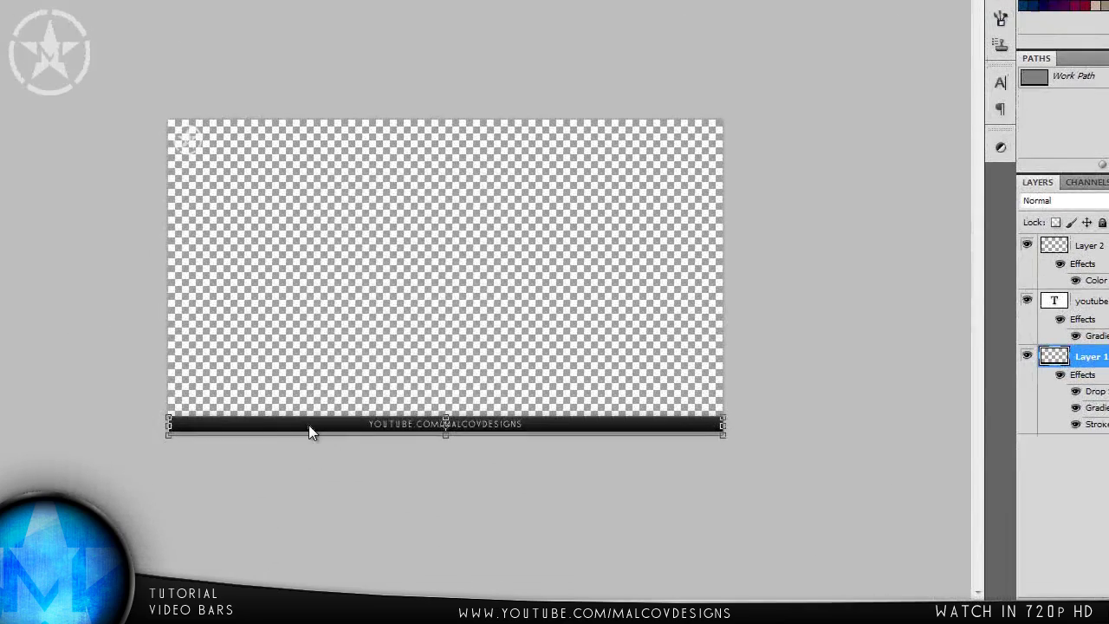
right_click(235, 491)
click(341, 292)
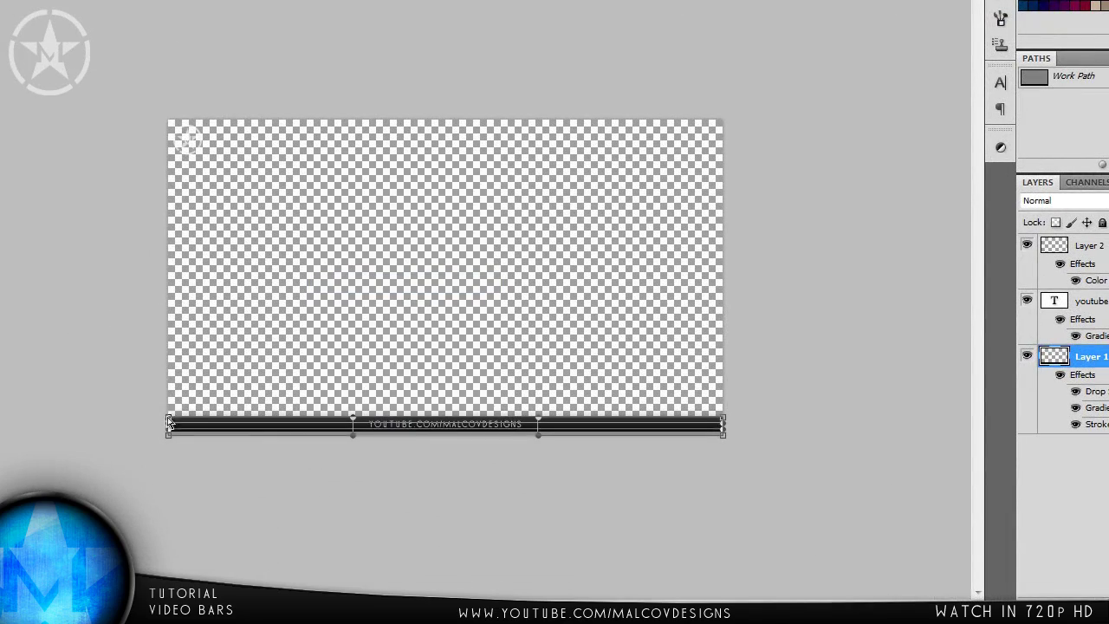
drag(170, 422, 84, 389)
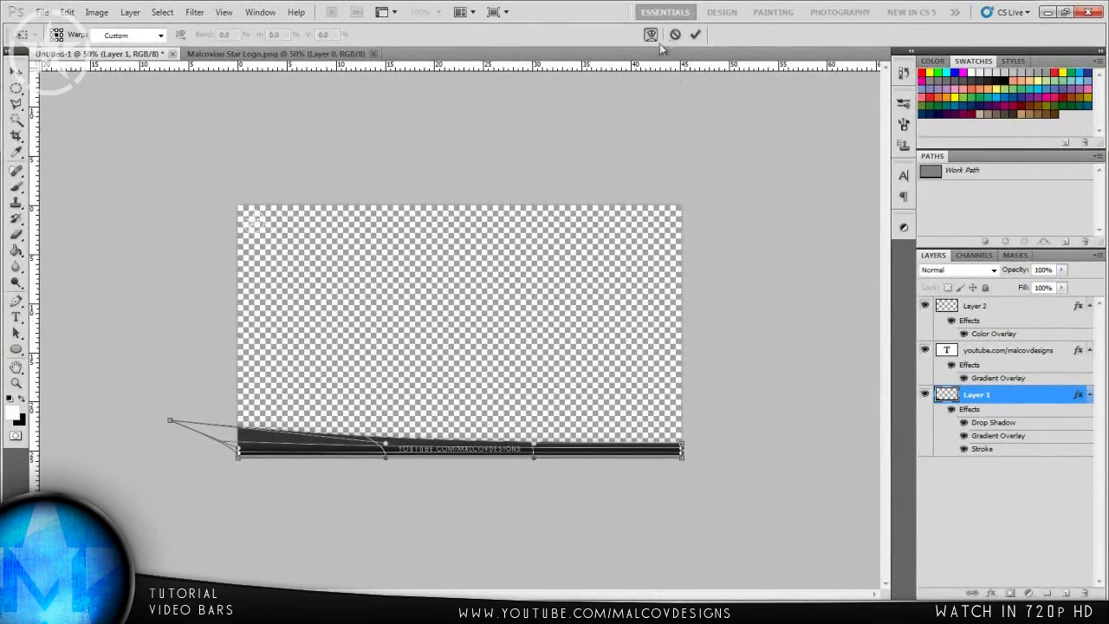
click(675, 35)
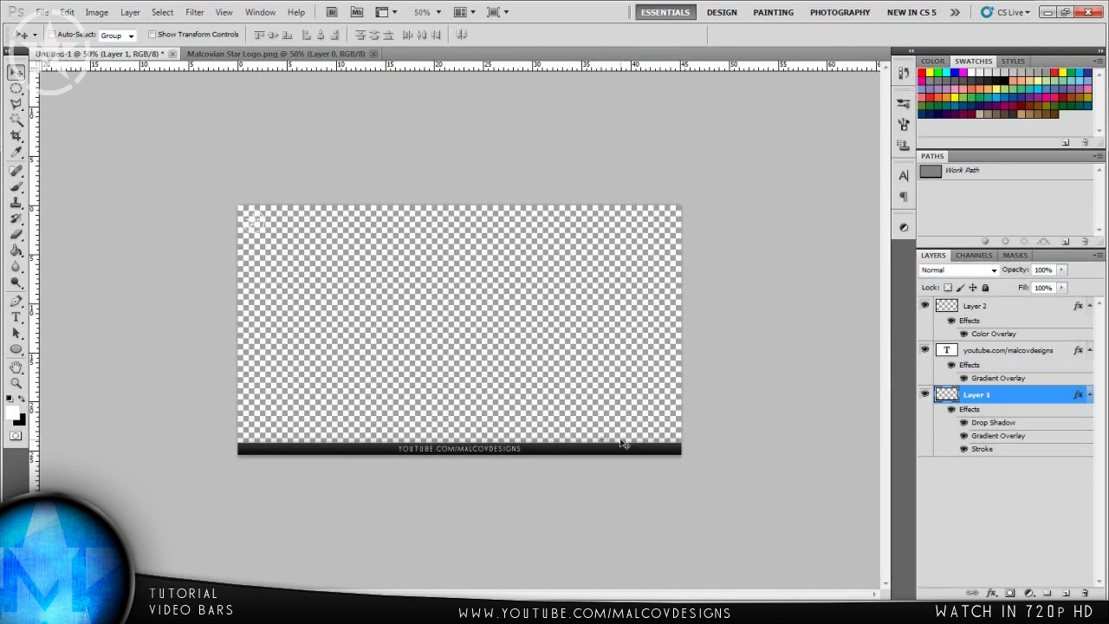
Deselect the layers and set up saving the video bar to the Desktop in PNG format.
click(1005, 491)
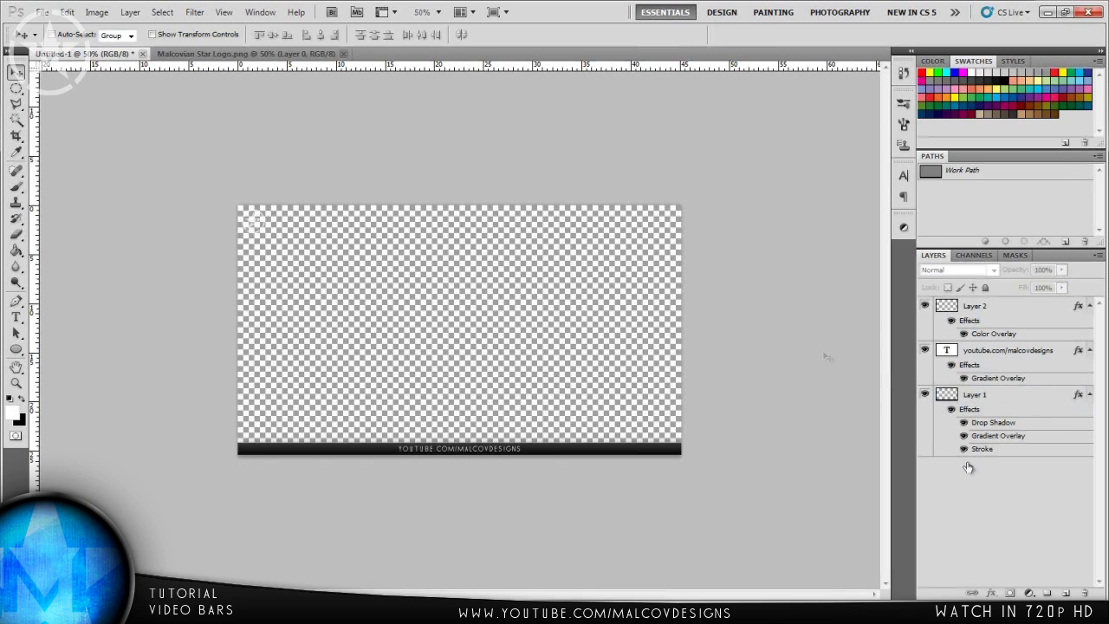
click(40, 14)
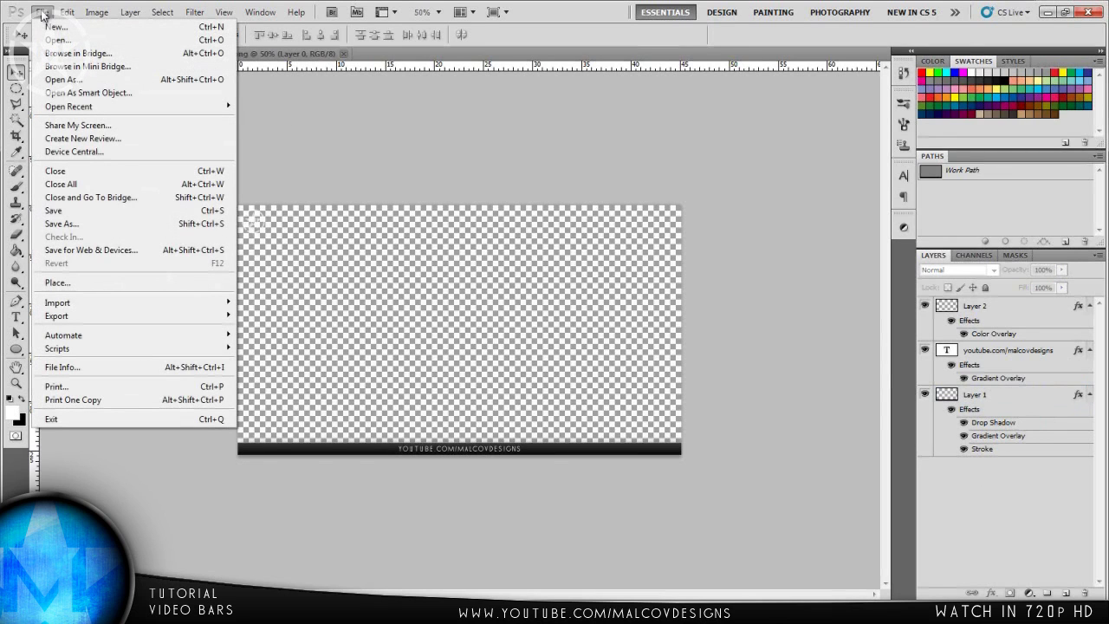
click(73, 222)
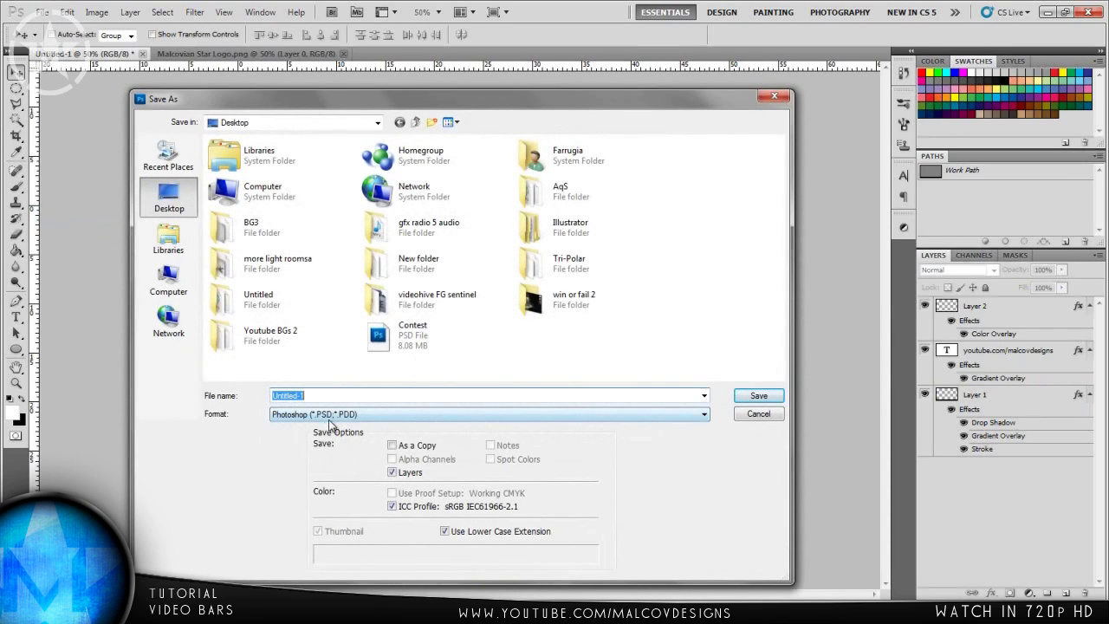
click(285, 414)
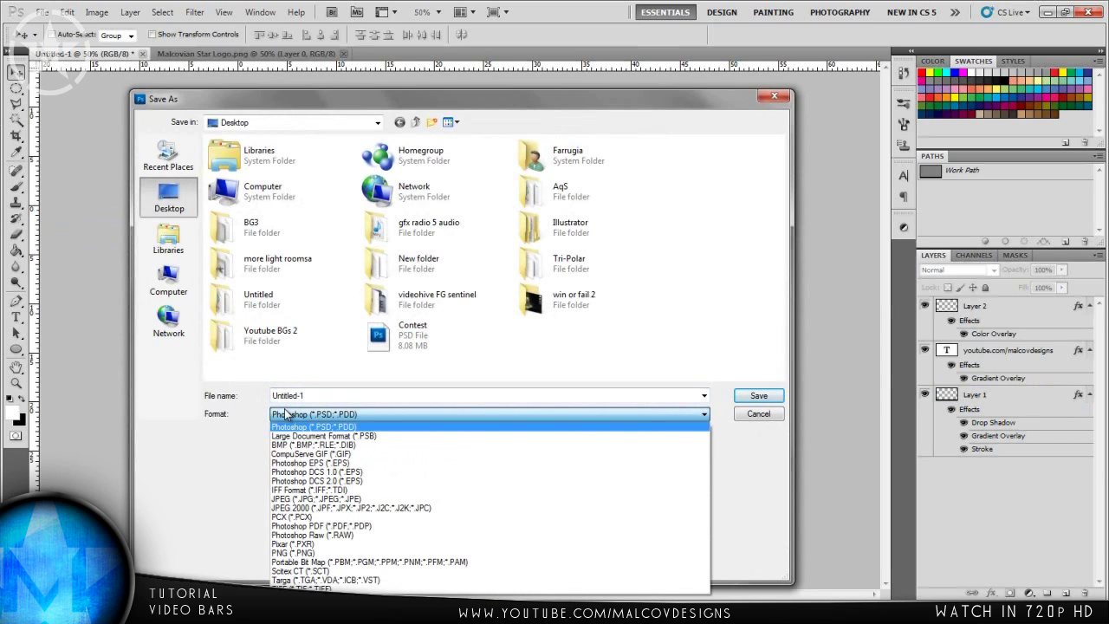
click(293, 553)
click(168, 234)
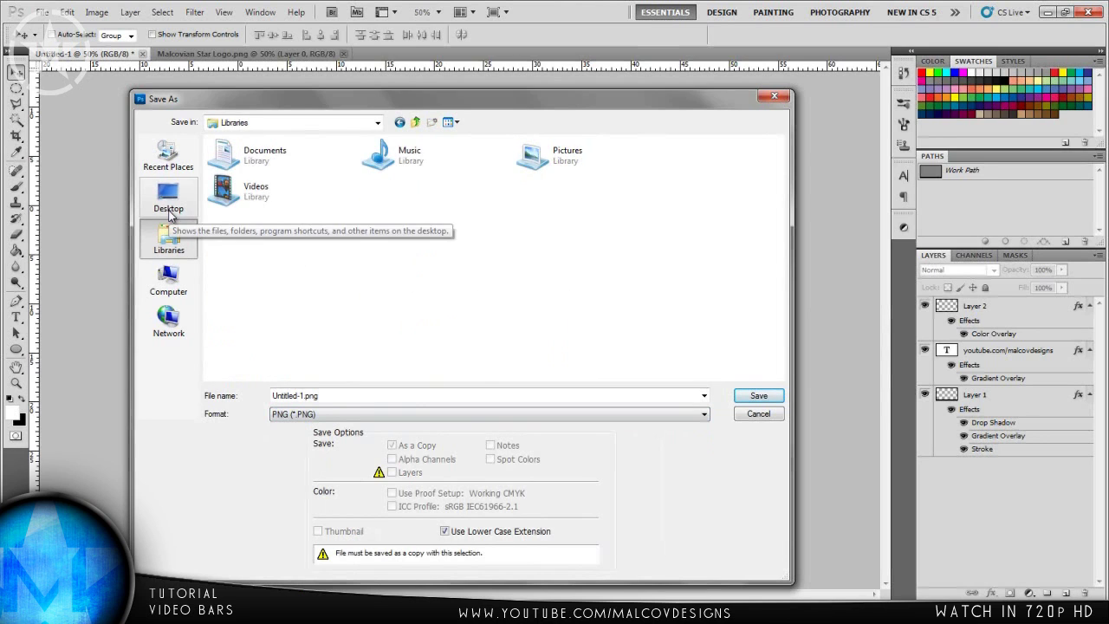
click(169, 215)
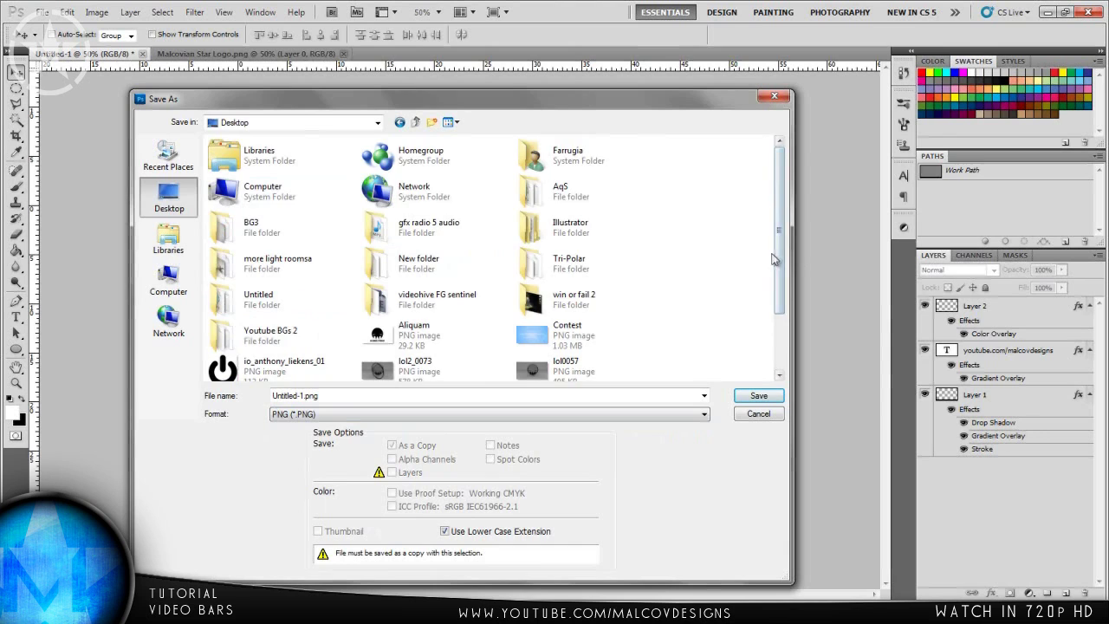
drag(775, 258, 776, 305)
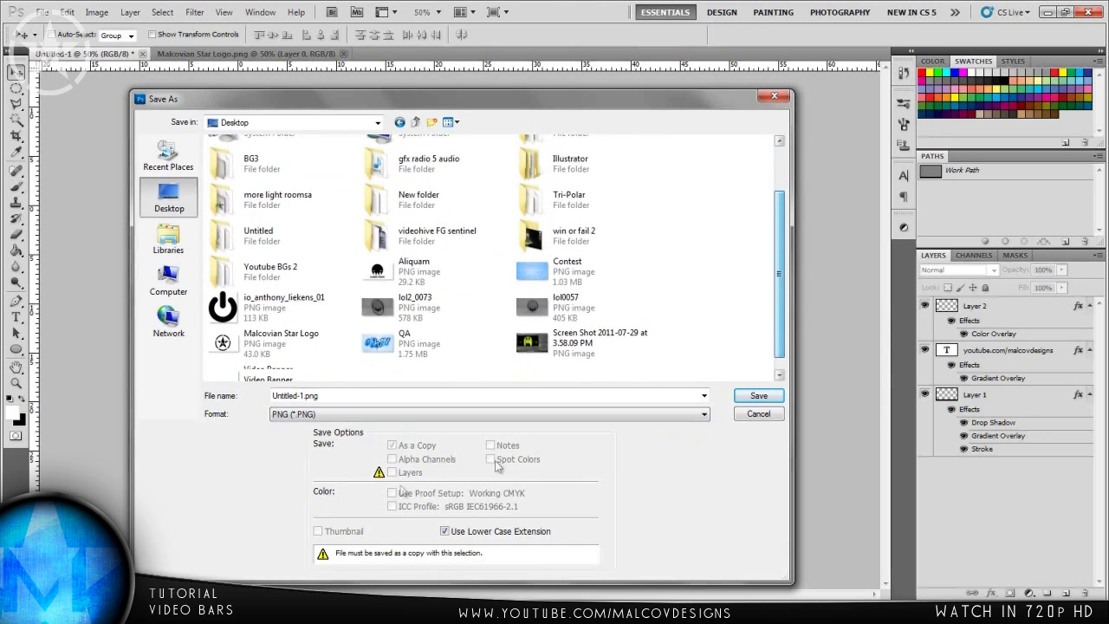
Name the file tutorial and save it as a PNG with interlacing set to None.
double_click(332, 396)
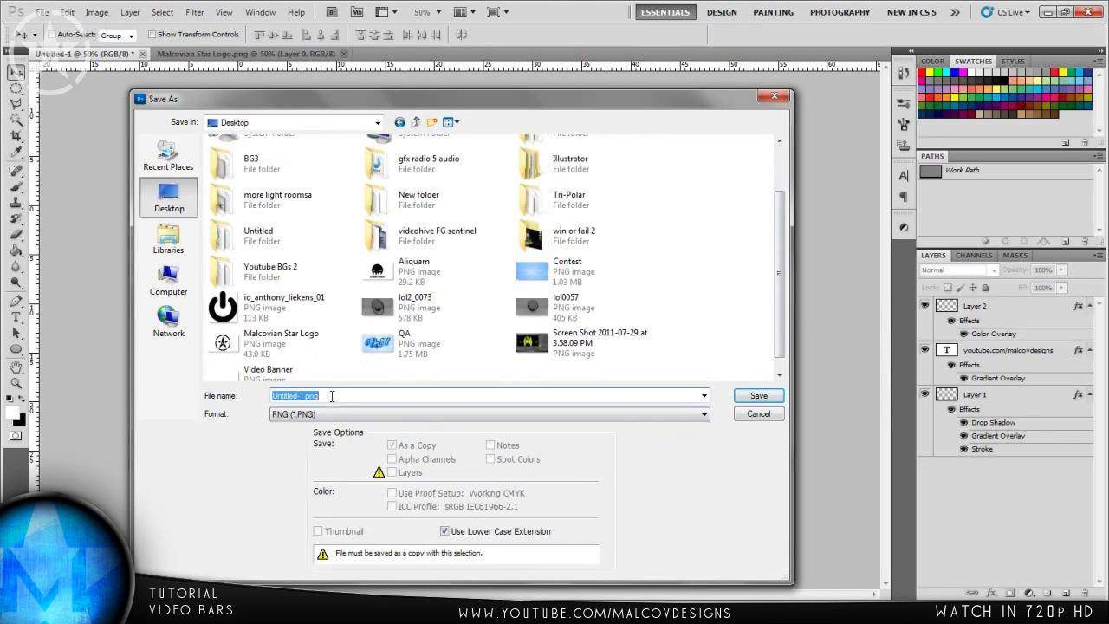
text(tutorial)
click(289, 419)
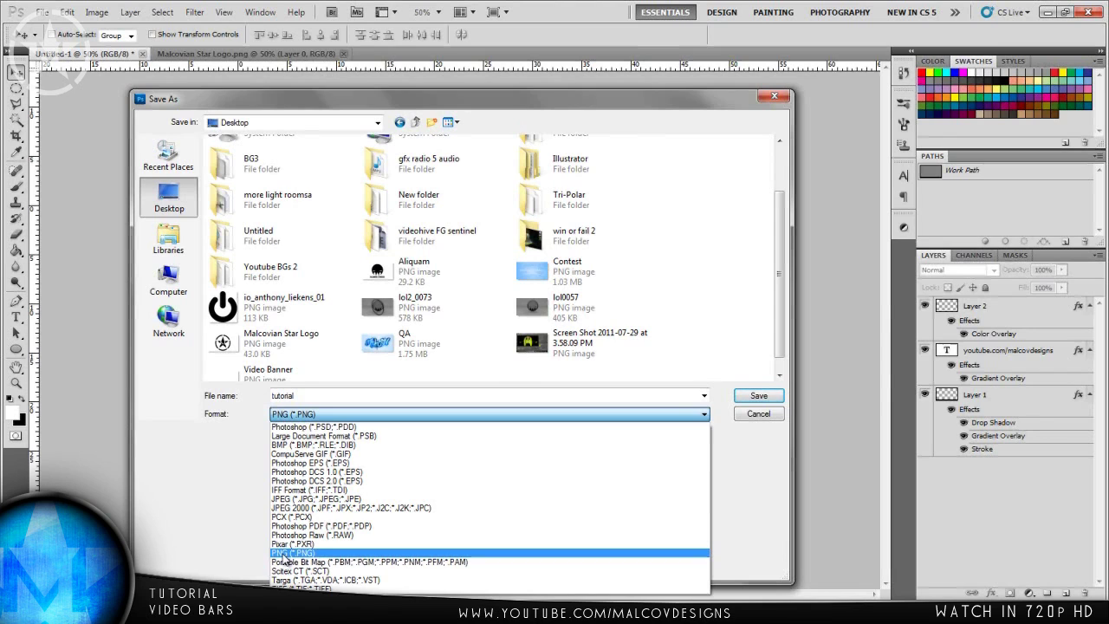
click(285, 553)
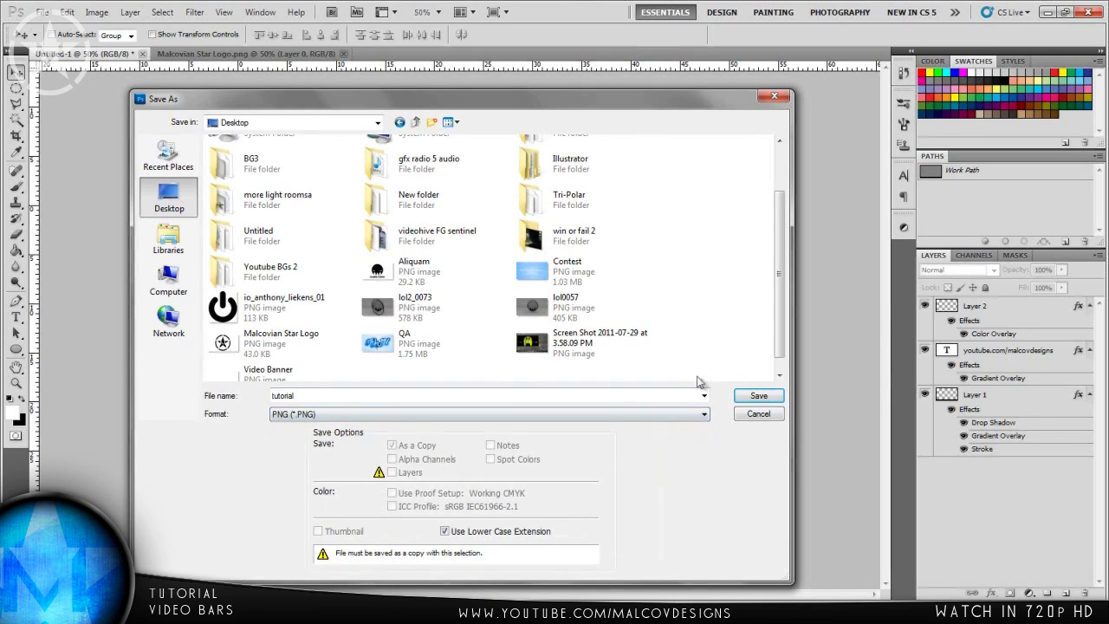
click(743, 396)
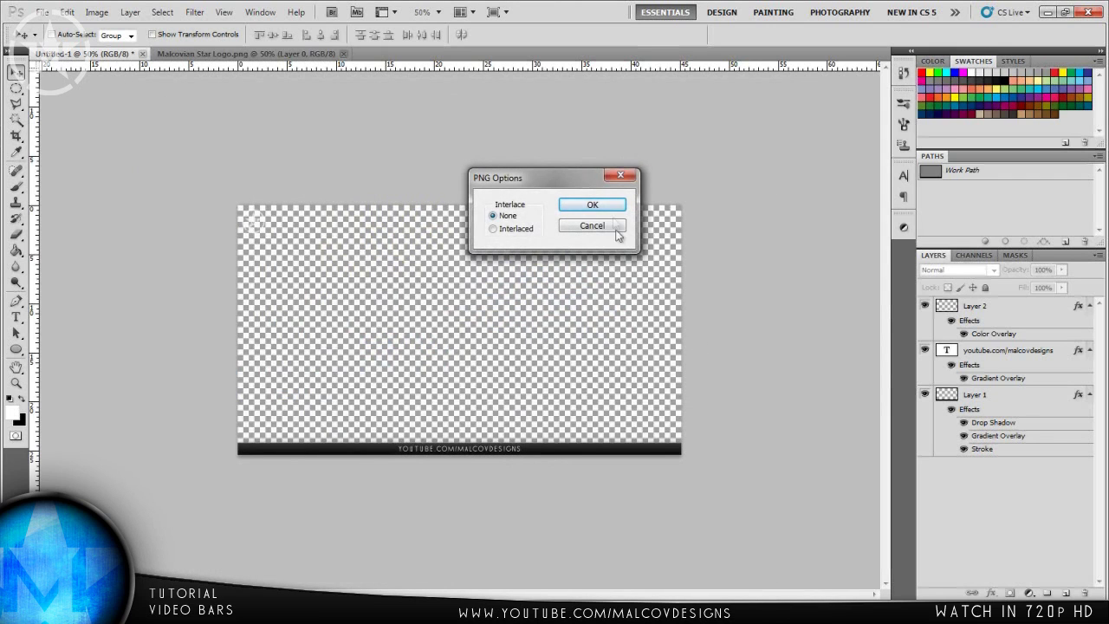
click(612, 208)
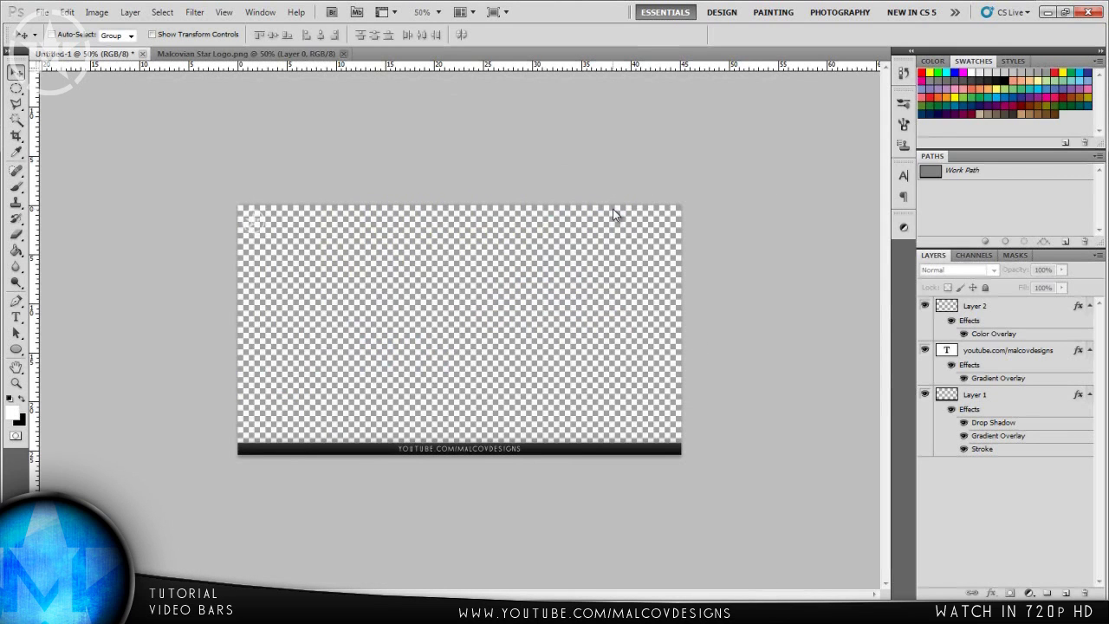
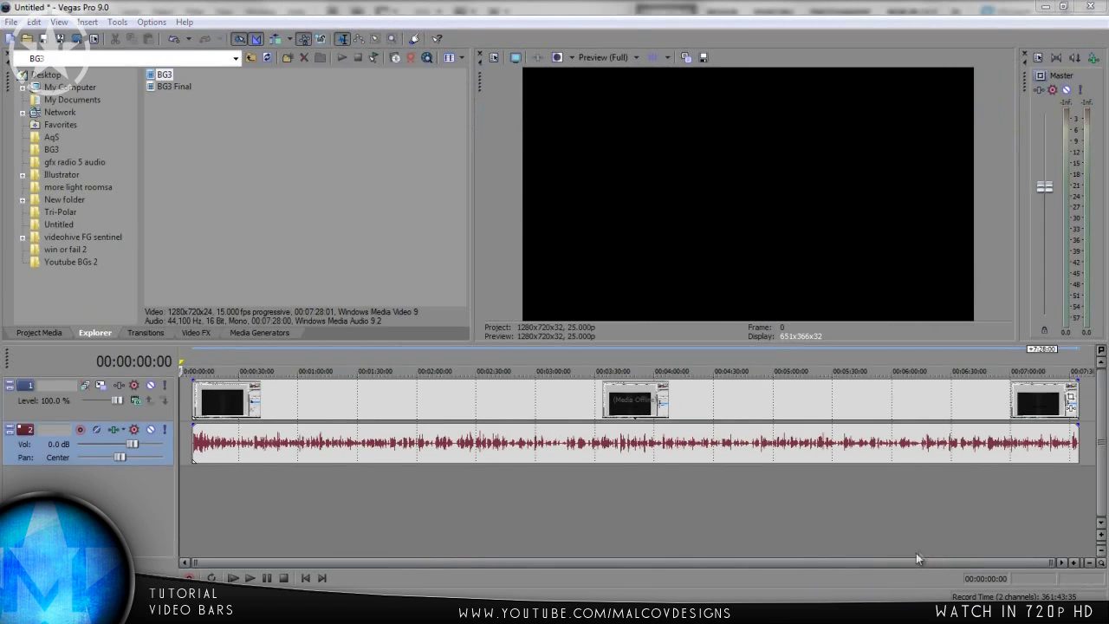
Switch to Vegas Pro and preview the screen recording at several points between about 2:38 and 4:18.
click(494, 358)
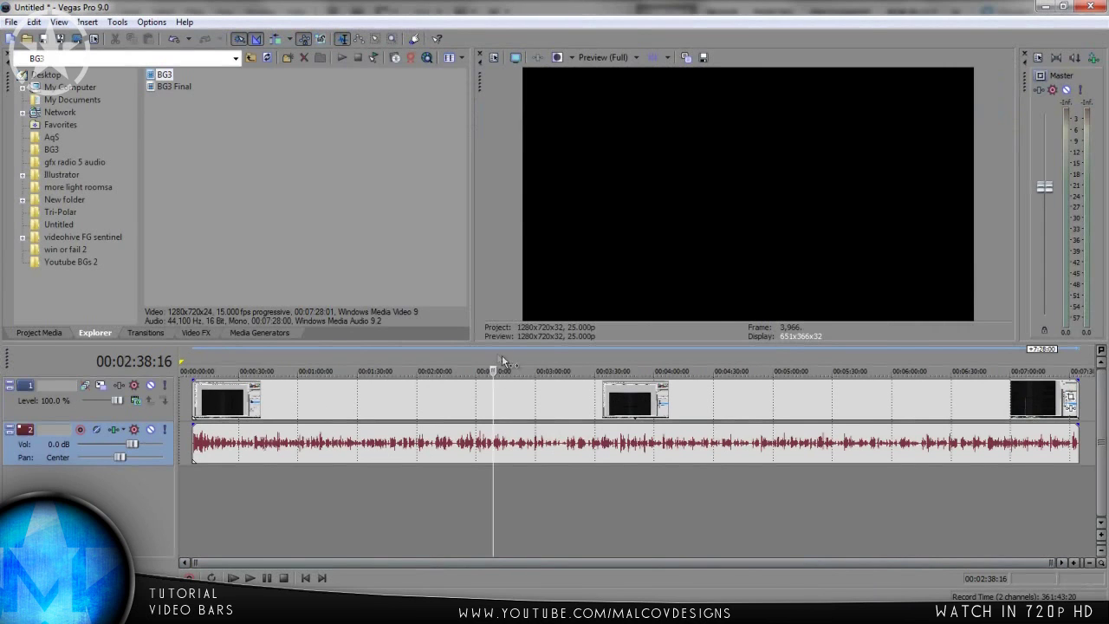
click(574, 358)
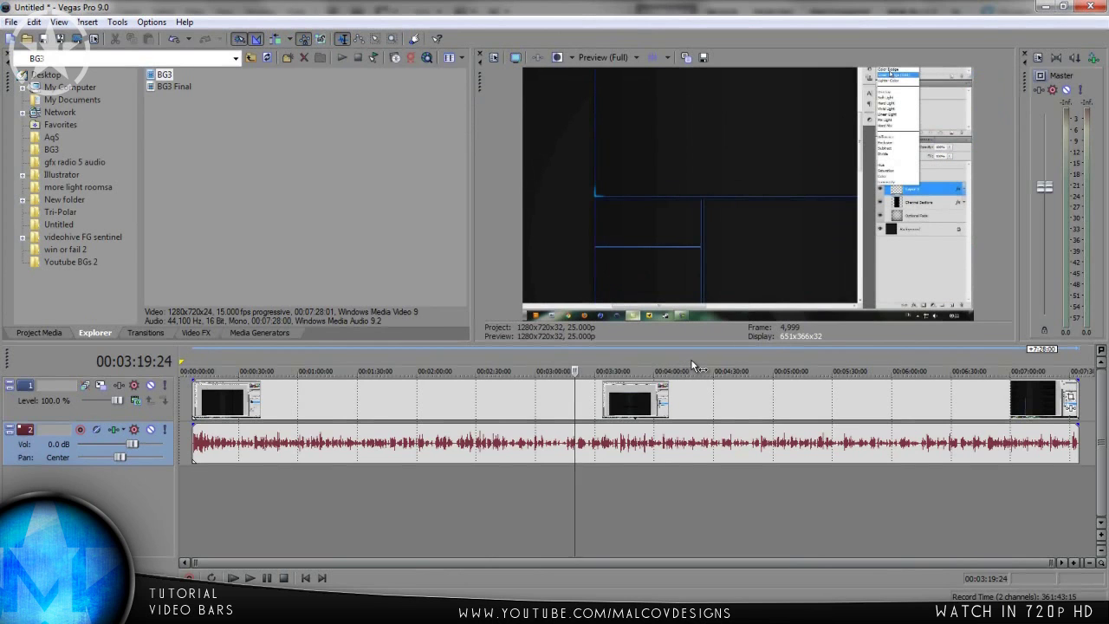
click(691, 362)
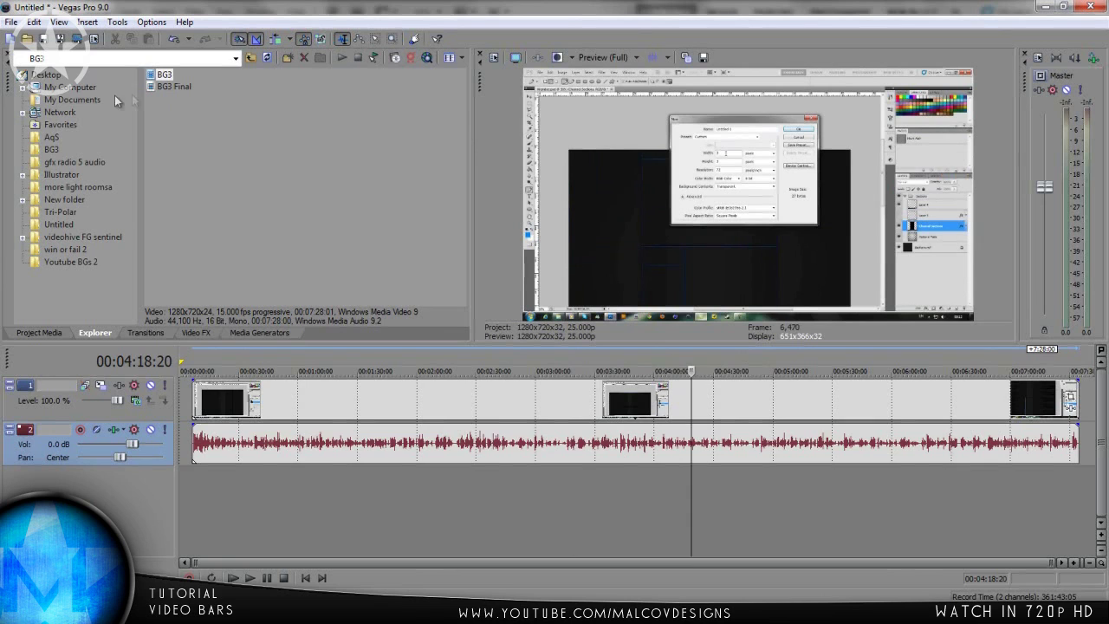
Find the tutorial PNG on the Desktop and add it at the start of the existing video track.
click(48, 76)
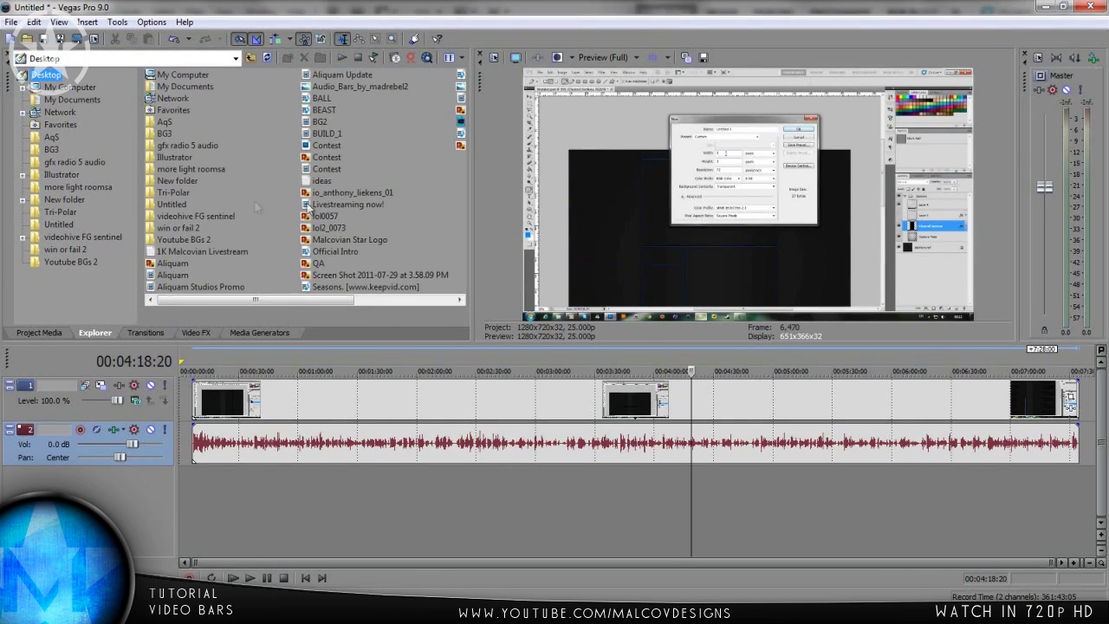
drag(272, 299, 370, 301)
click(326, 145)
click(321, 176)
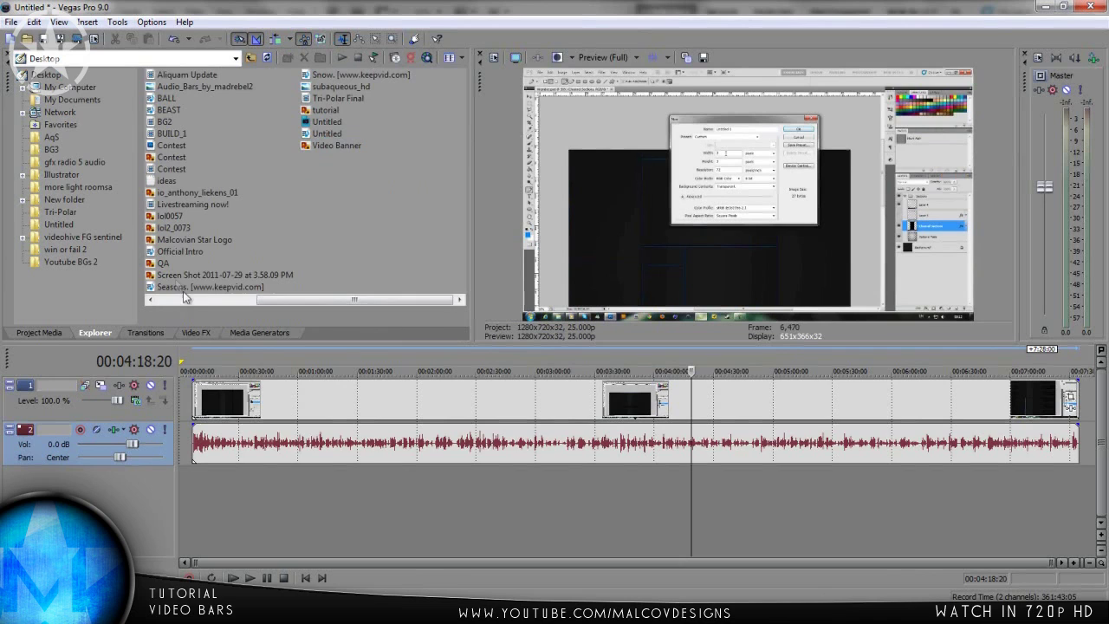
mouse_move(325, 110)
mouse_down()
mouse_move(241, 262)
mouse_move(210, 381)
mouse_move(187, 398)
mouse_up()
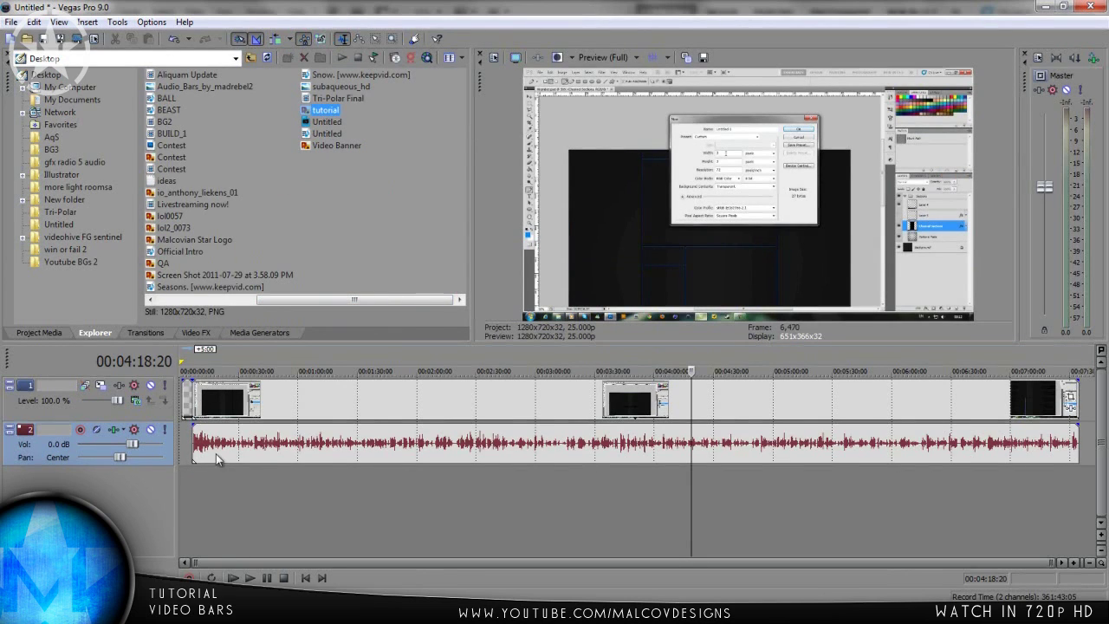
Insert a new video track, move the tutorial image onto it above the recording's start, and extend it to about 5:17 long.
right_click(164, 495)
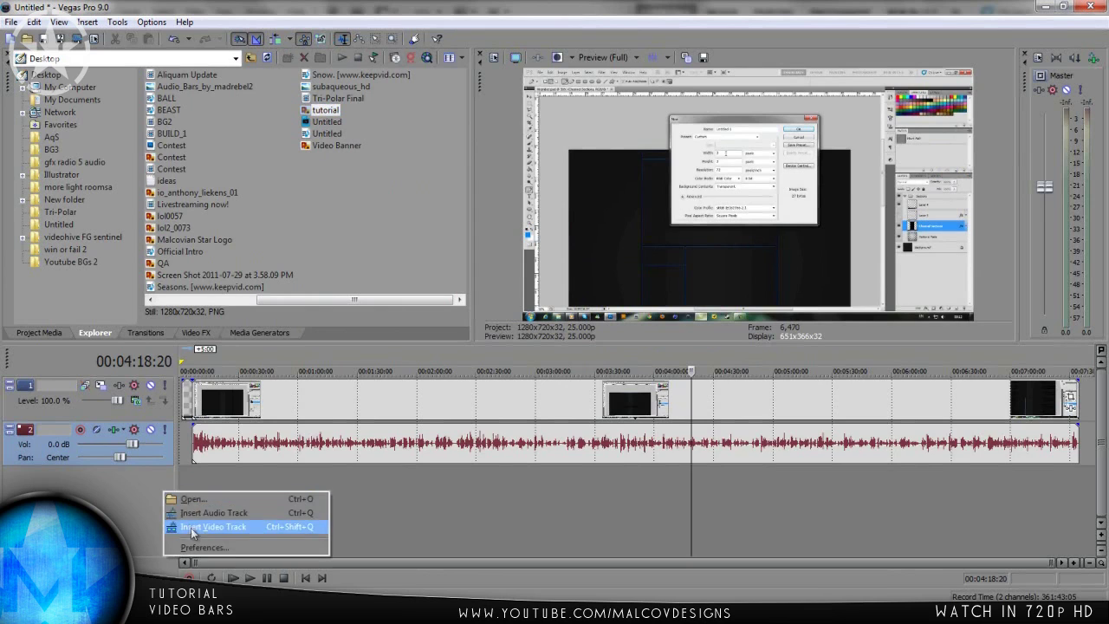
click(190, 527)
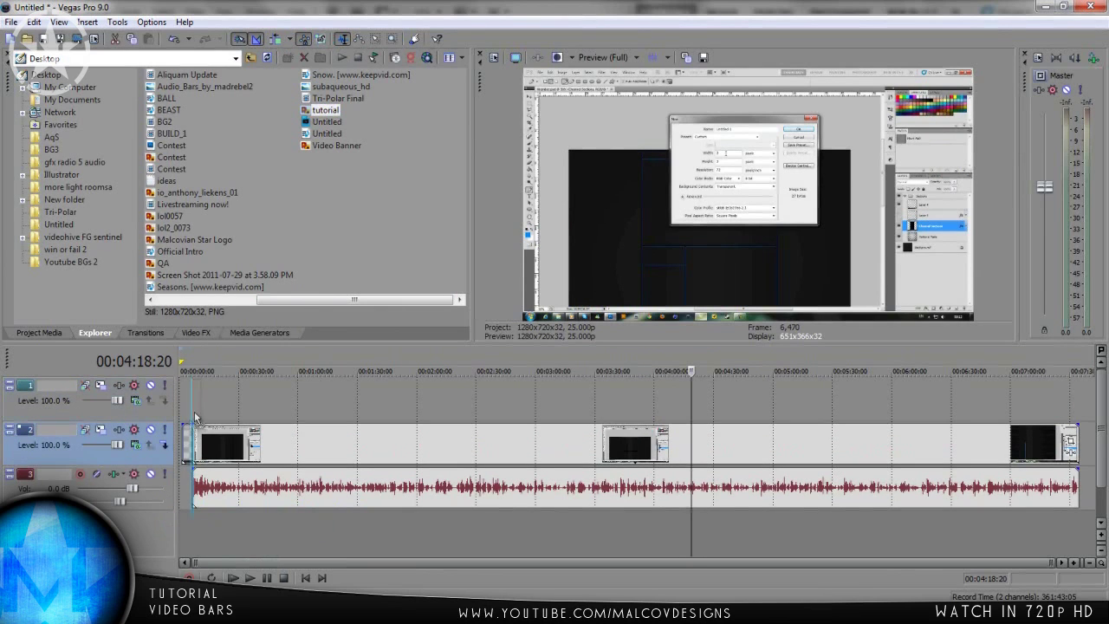
mouse_move(224, 401)
mouse_down()
mouse_move(198, 399)
mouse_move(829, 399)
mouse_up()
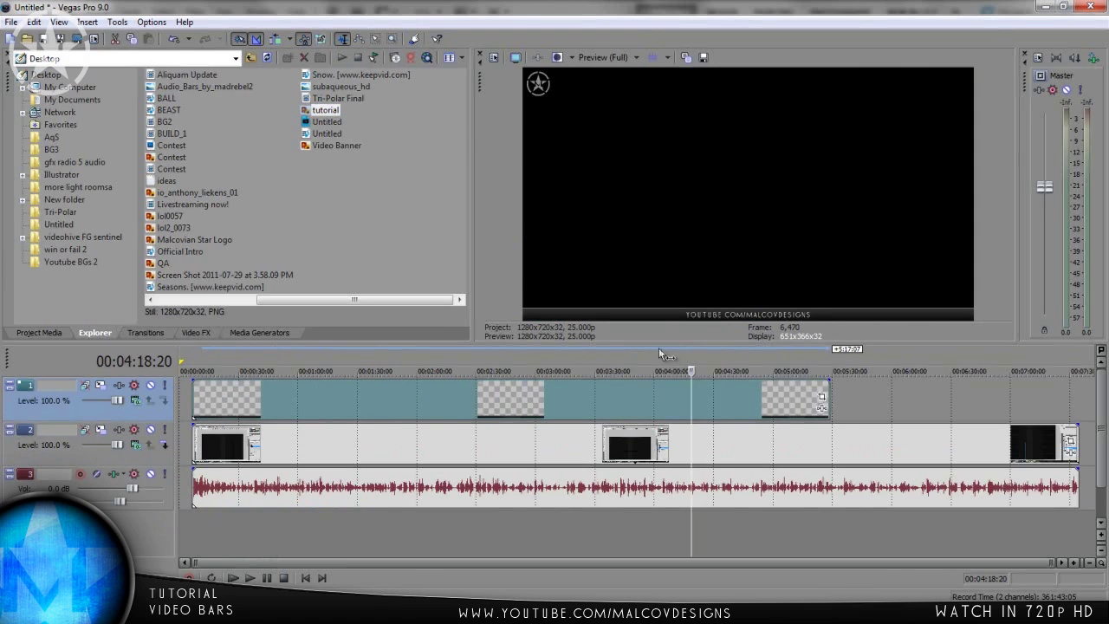
Preview the video bar over the recording around 3:57 on the timeline, playing it briefly.
click(653, 351)
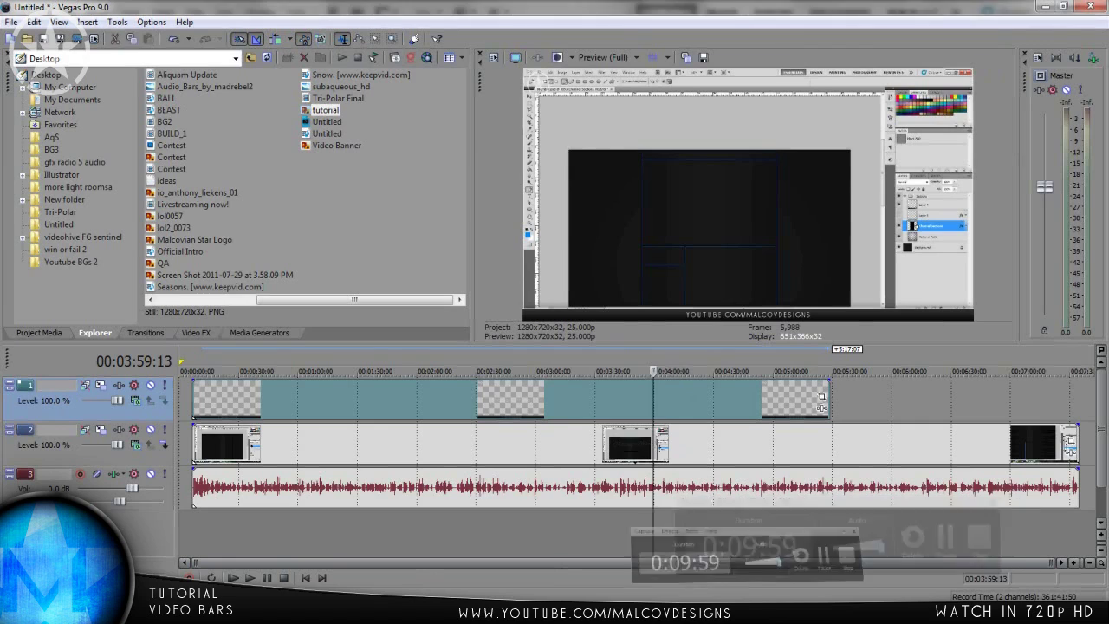
click(649, 371)
key(space)
click(650, 371)
key(space)
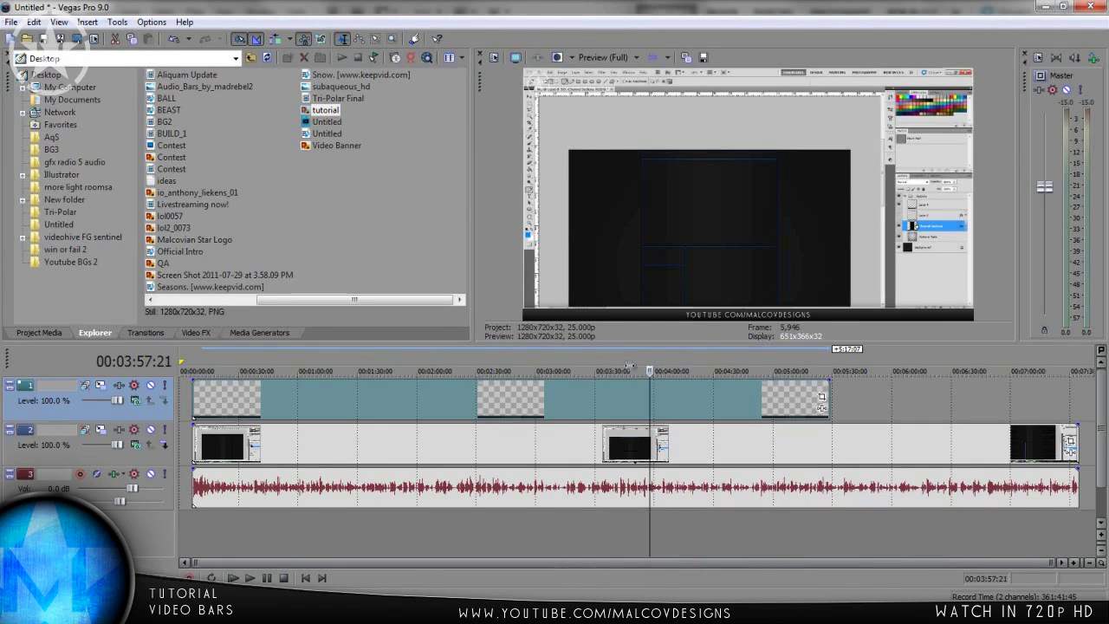